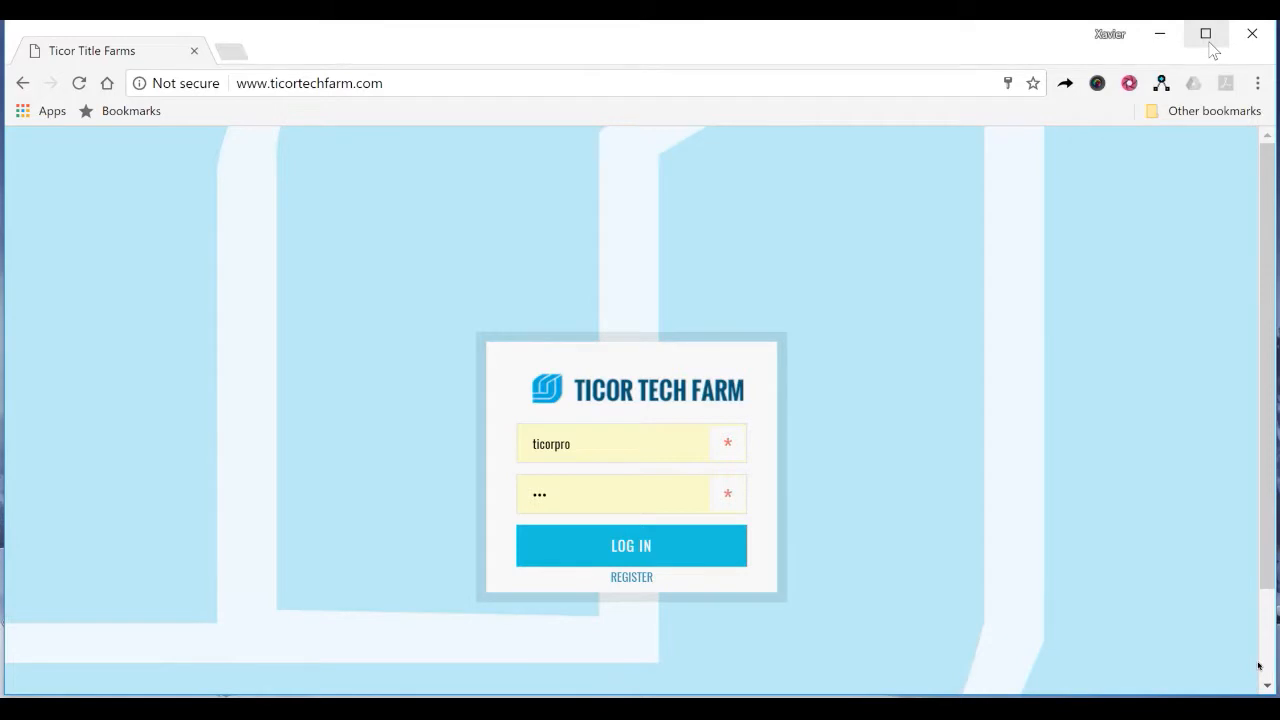
# Step: Log in with the prefilled credentials, open the Sun City Shadow Hills farm and dismiss the low-battery notice
pyautogui.moveTo(420, 86); pyautogui.dragTo(270, 83)
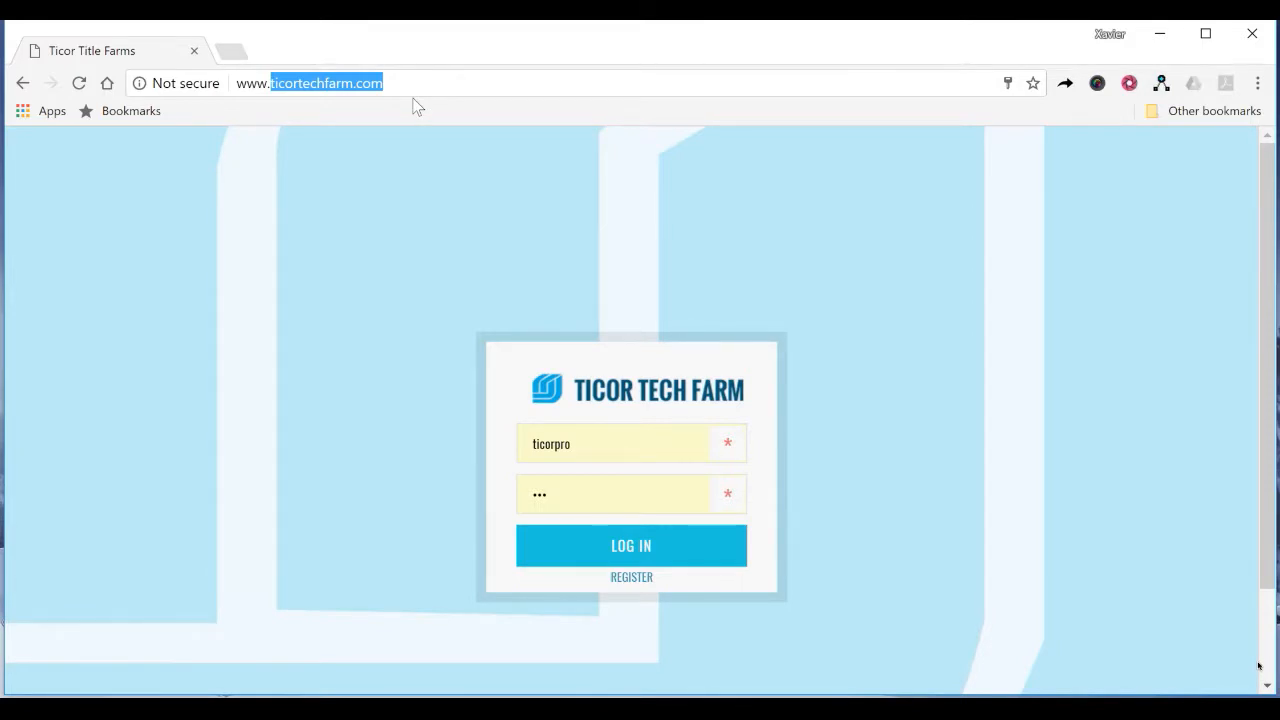
pyautogui.click(630, 552)
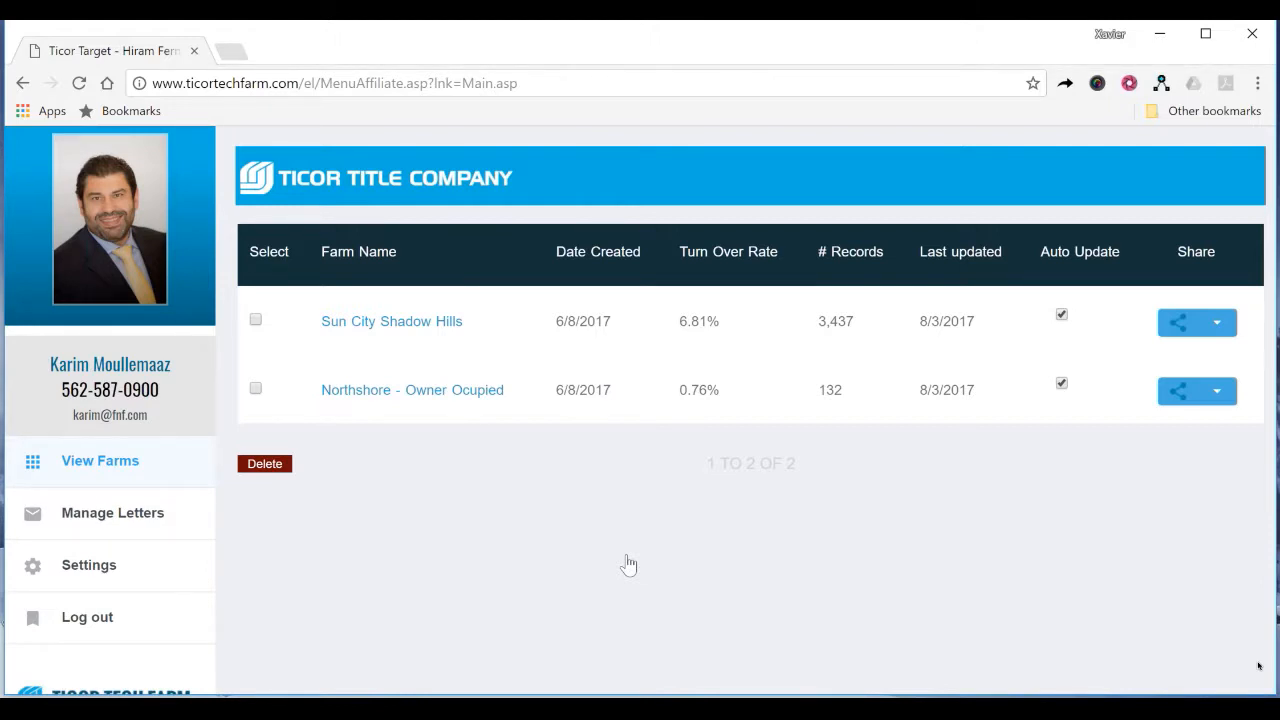
pyautogui.click(380, 323)
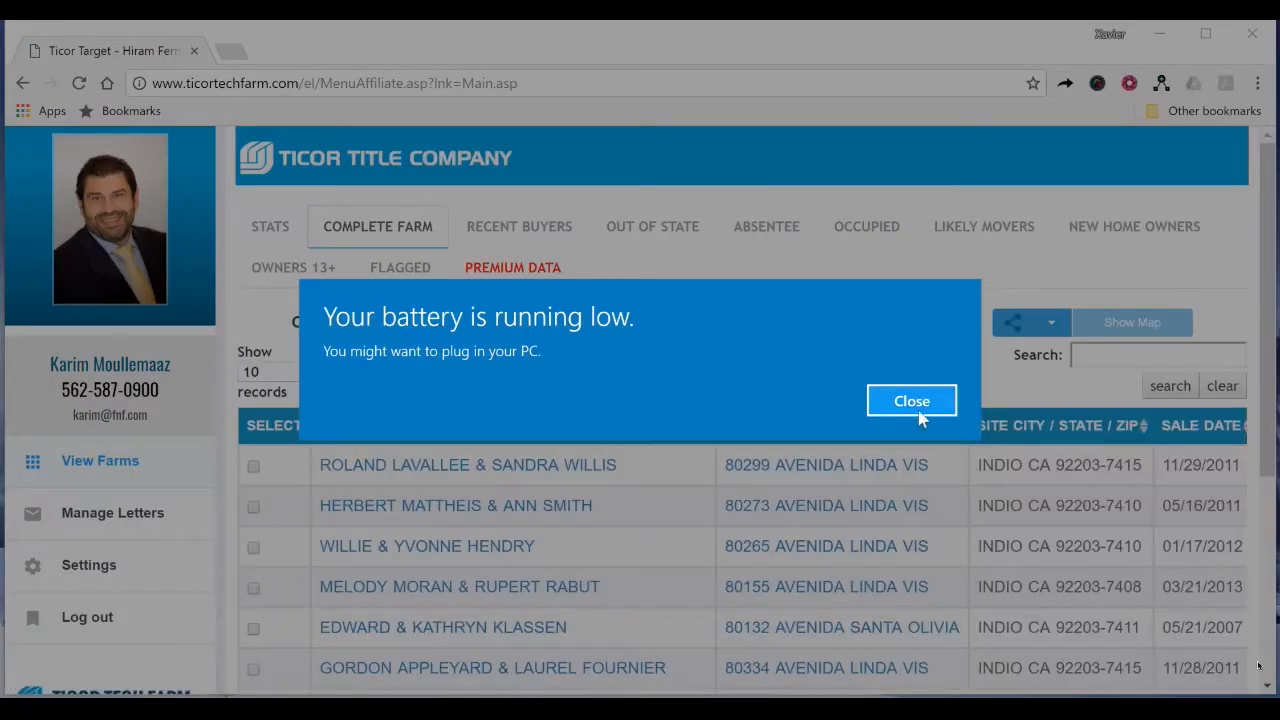
pyautogui.click(909, 402)
# Step: Show the farm's recent buyers and start a letter merge for their records, confirming the request
pyautogui.click(519, 228)
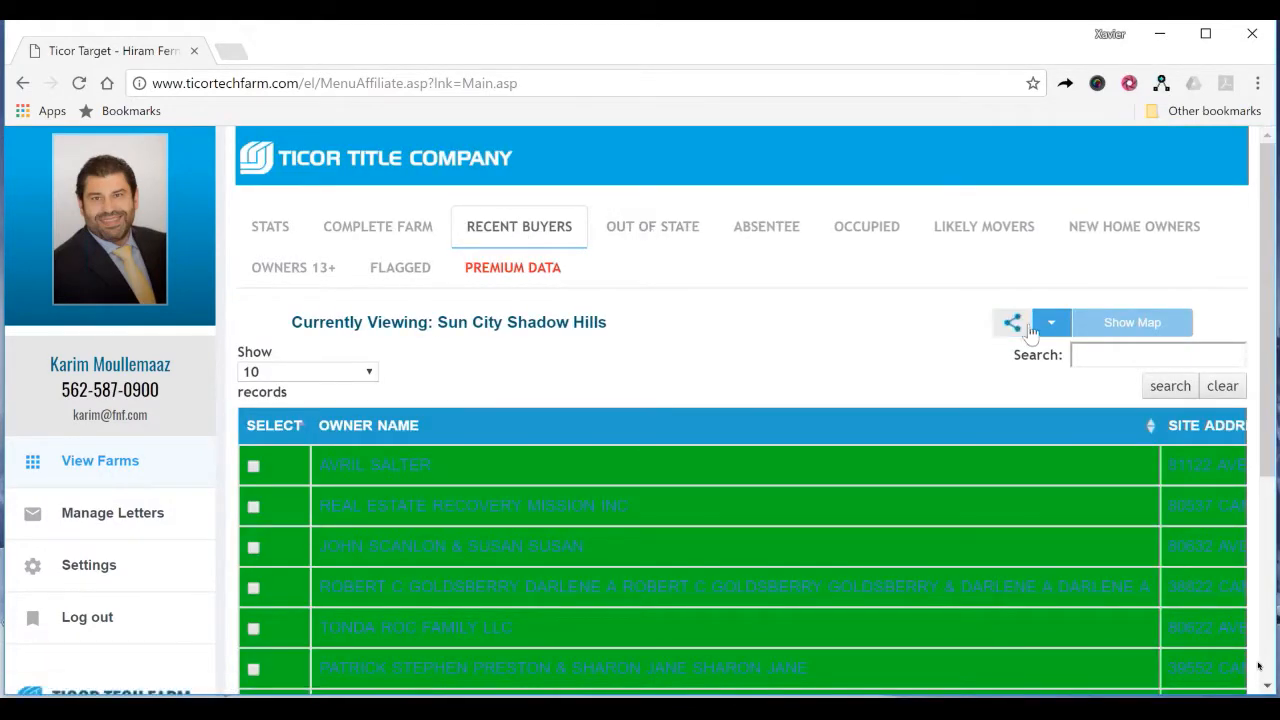
pyautogui.click(1048, 328)
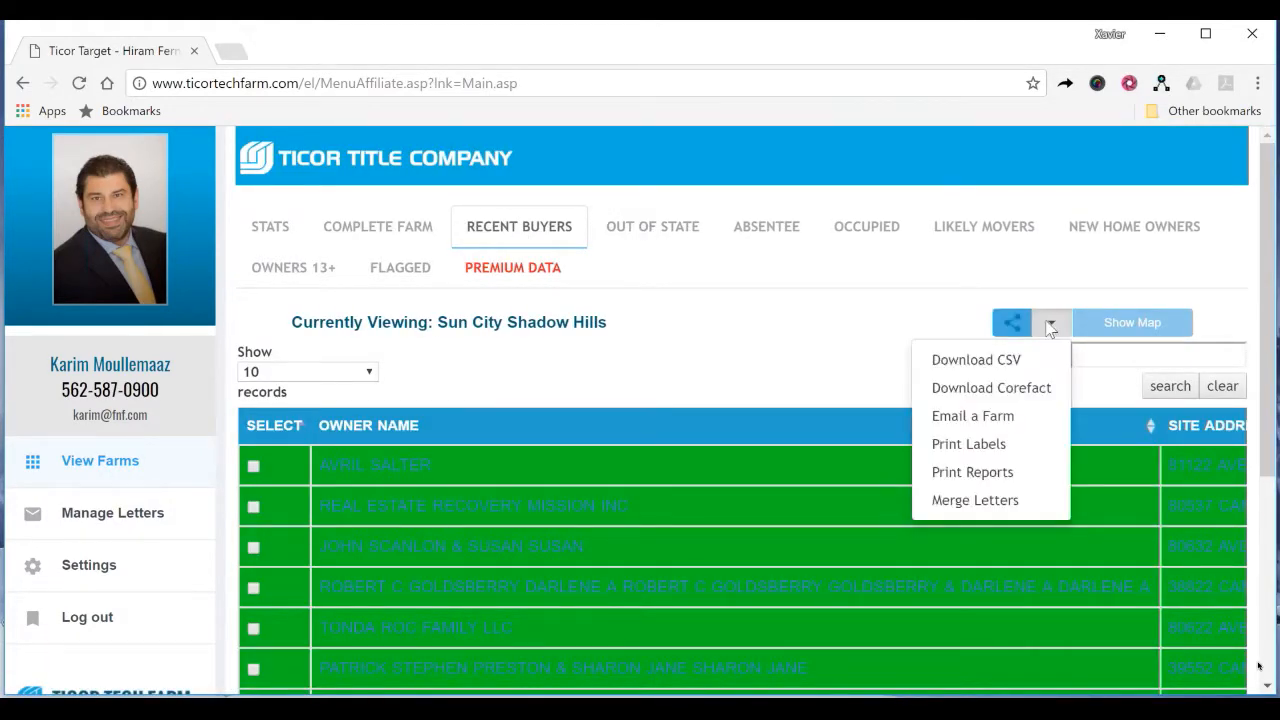
pyautogui.click(975, 505)
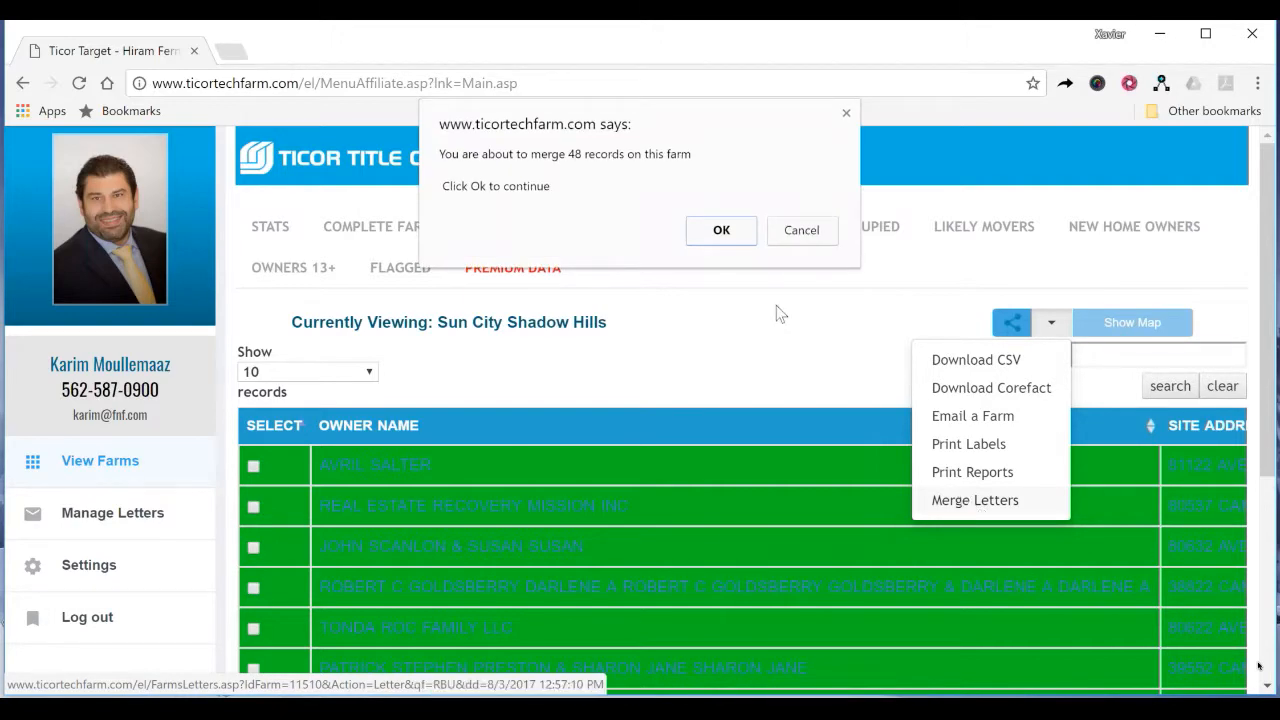
pyautogui.click(724, 232)
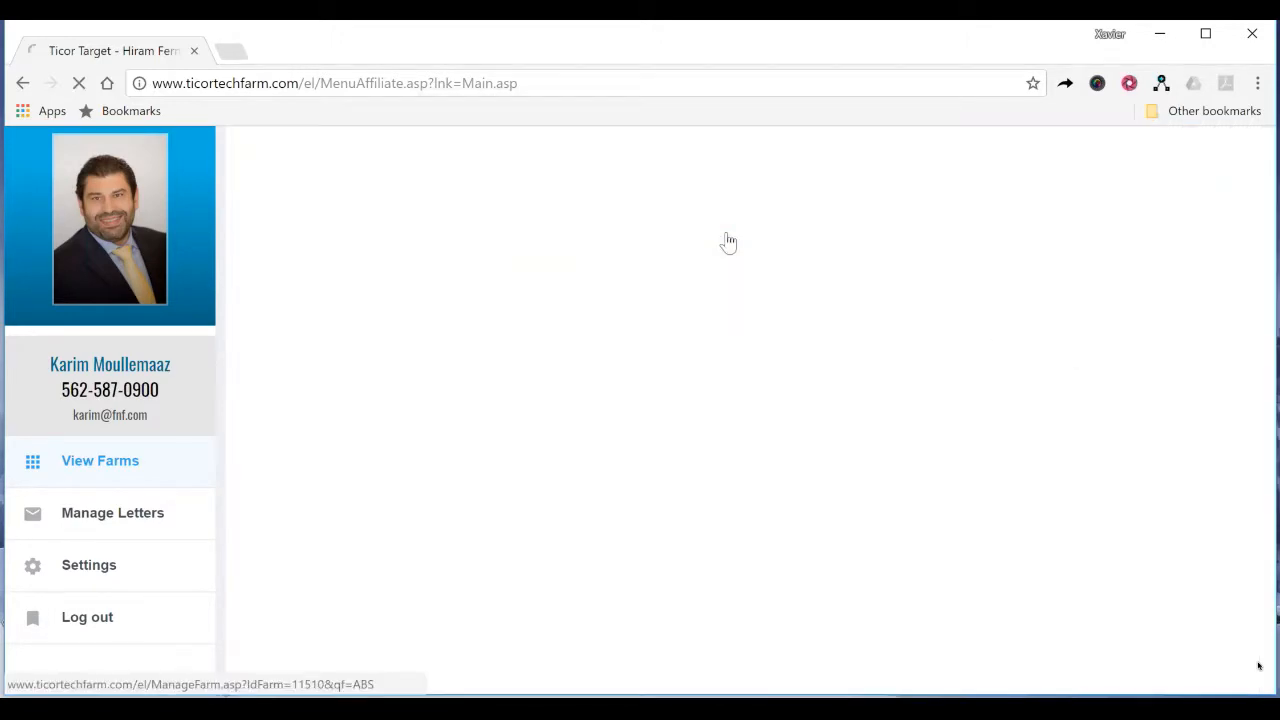
# Step: Preview one letter made from the Referral Request Letter Template, read it through and close the preview
pyautogui.scroll(-3, 760, 371)
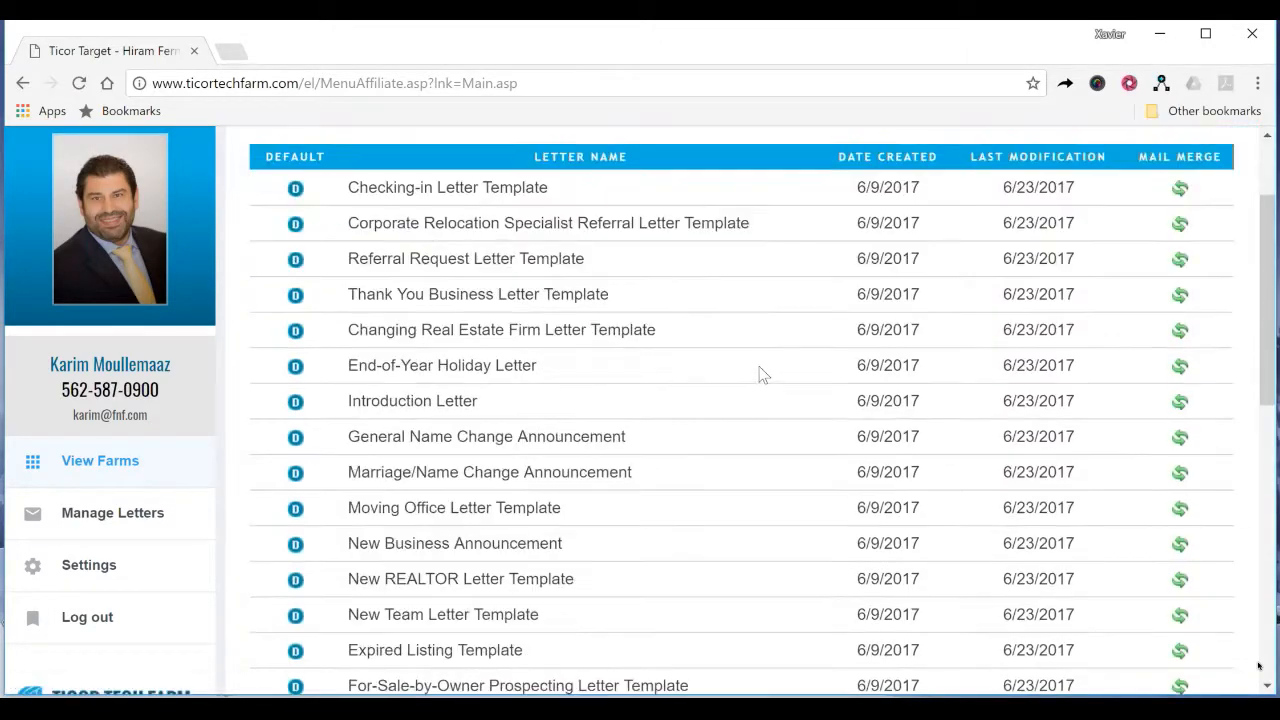
pyautogui.scroll(-6, 755, 371)
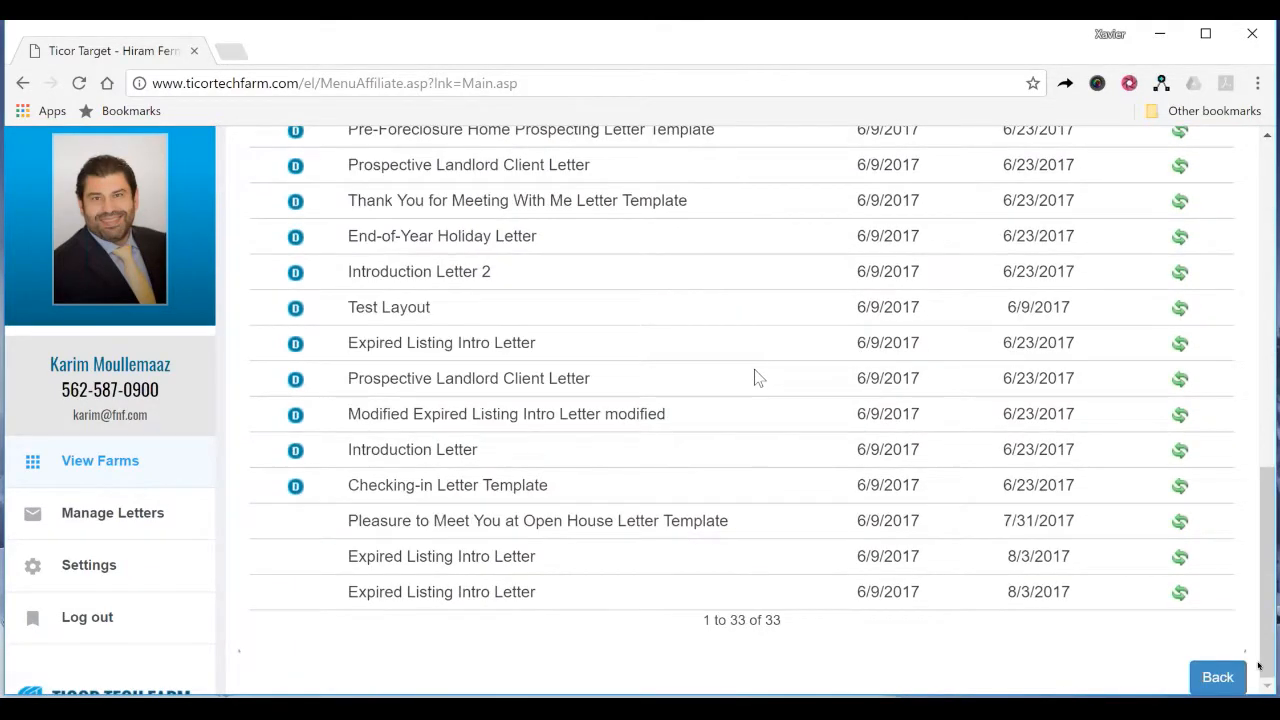
pyautogui.scroll(9, 754, 374)
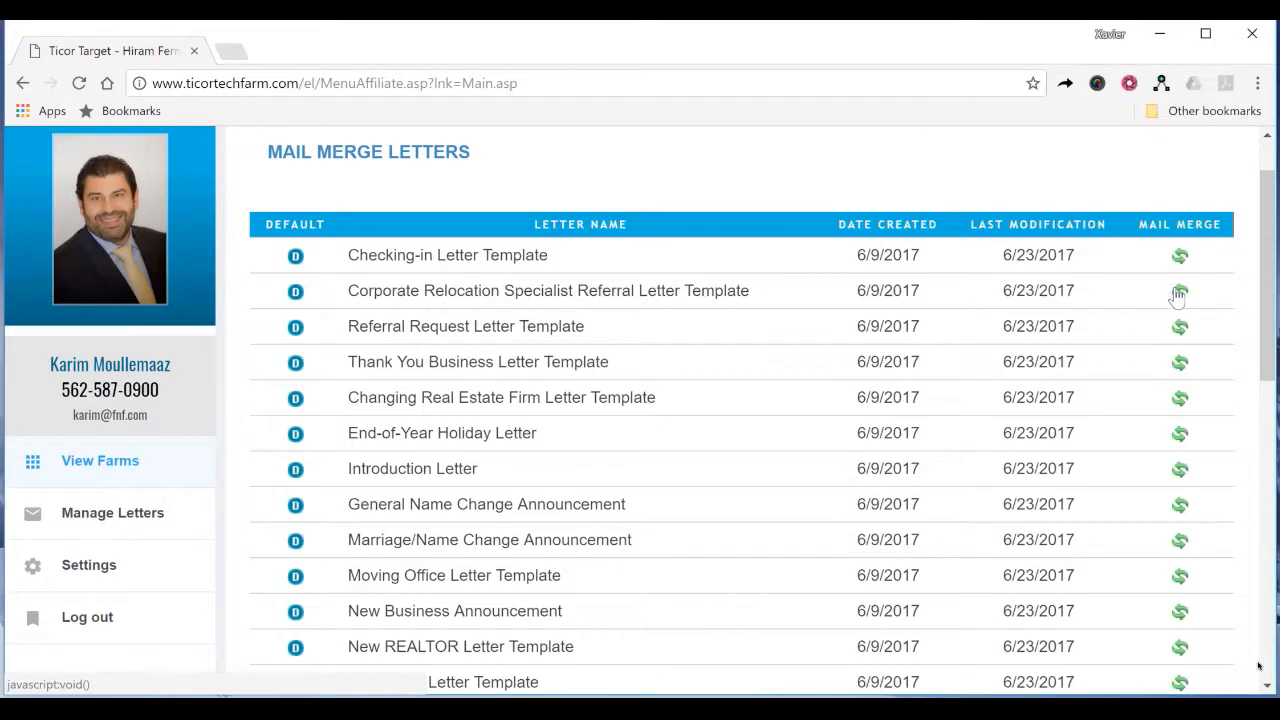
pyautogui.click(1180, 326)
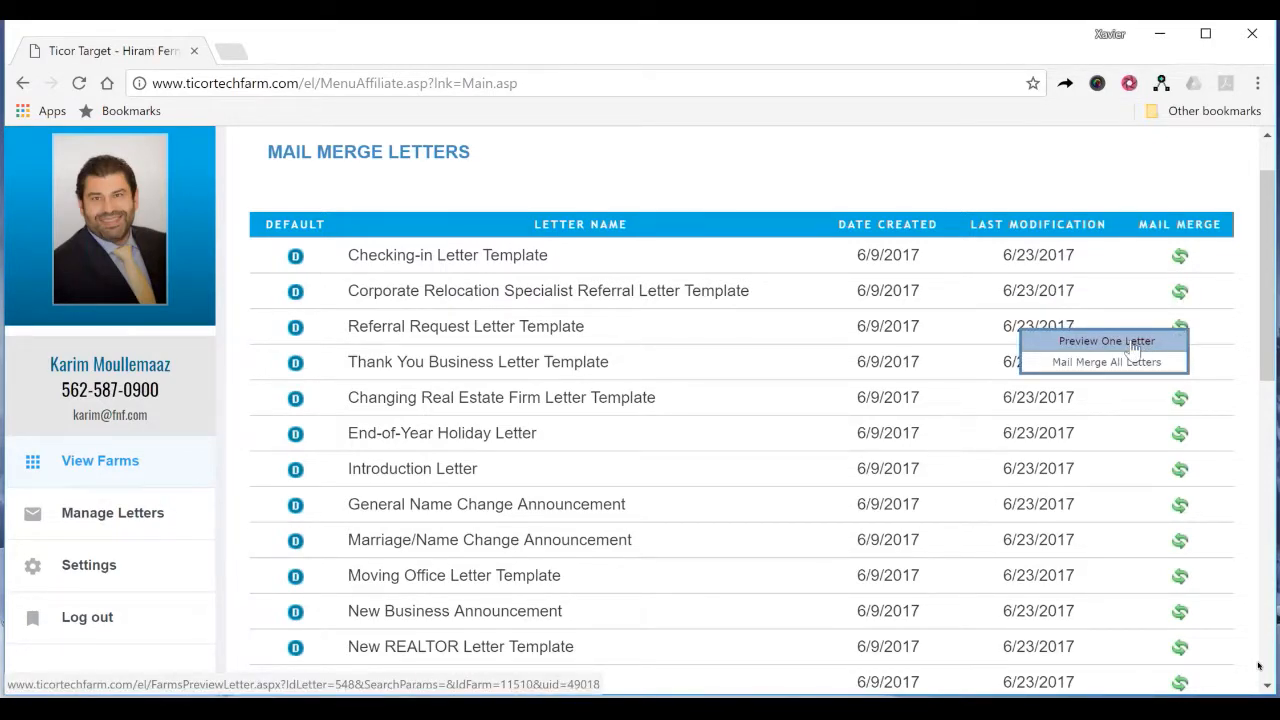
pyautogui.click(1133, 343)
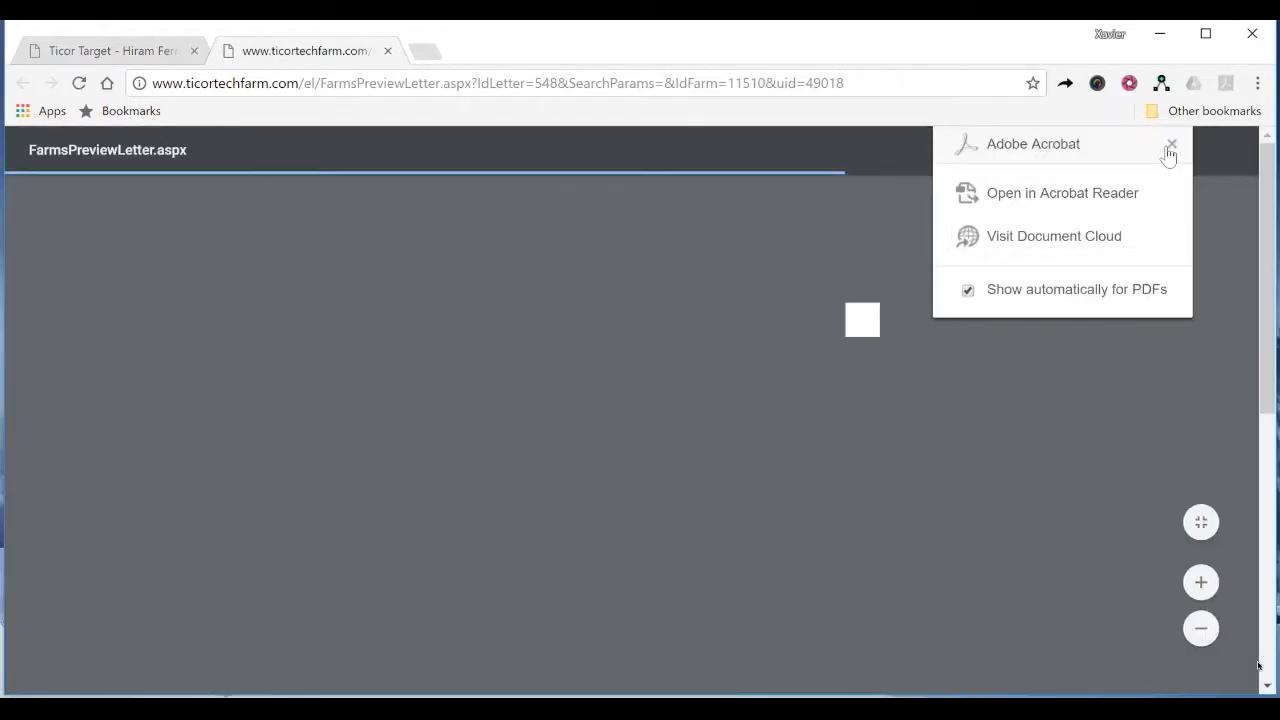
pyautogui.click(1171, 144)
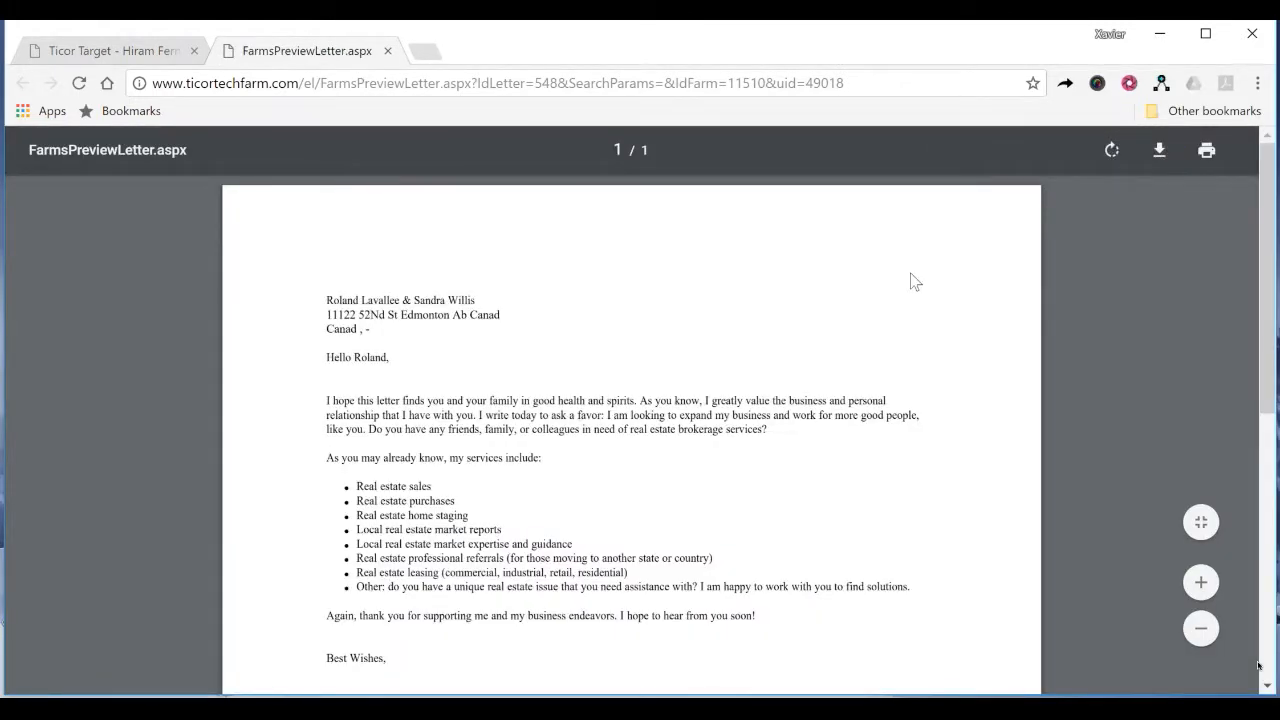
pyautogui.scroll(-3, 908, 290)
pyautogui.scroll(3, 908, 295)
pyautogui.click(388, 51)
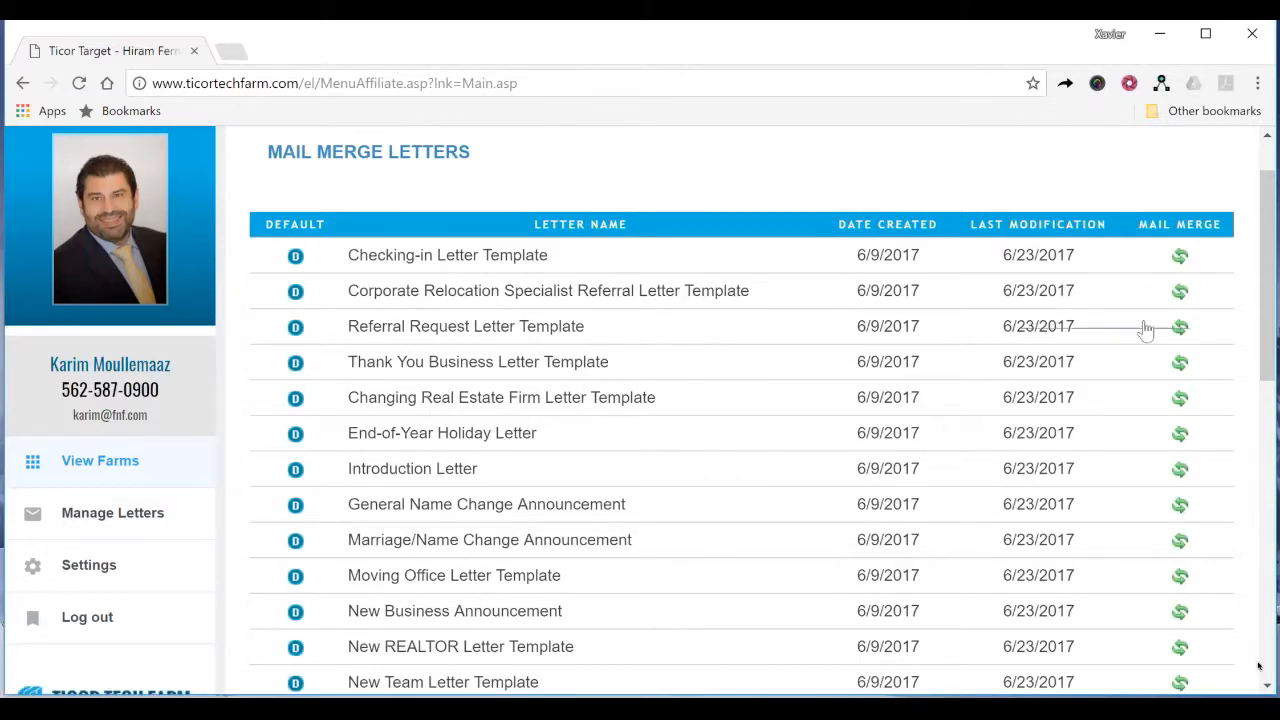
pyautogui.moveTo(1146, 329)
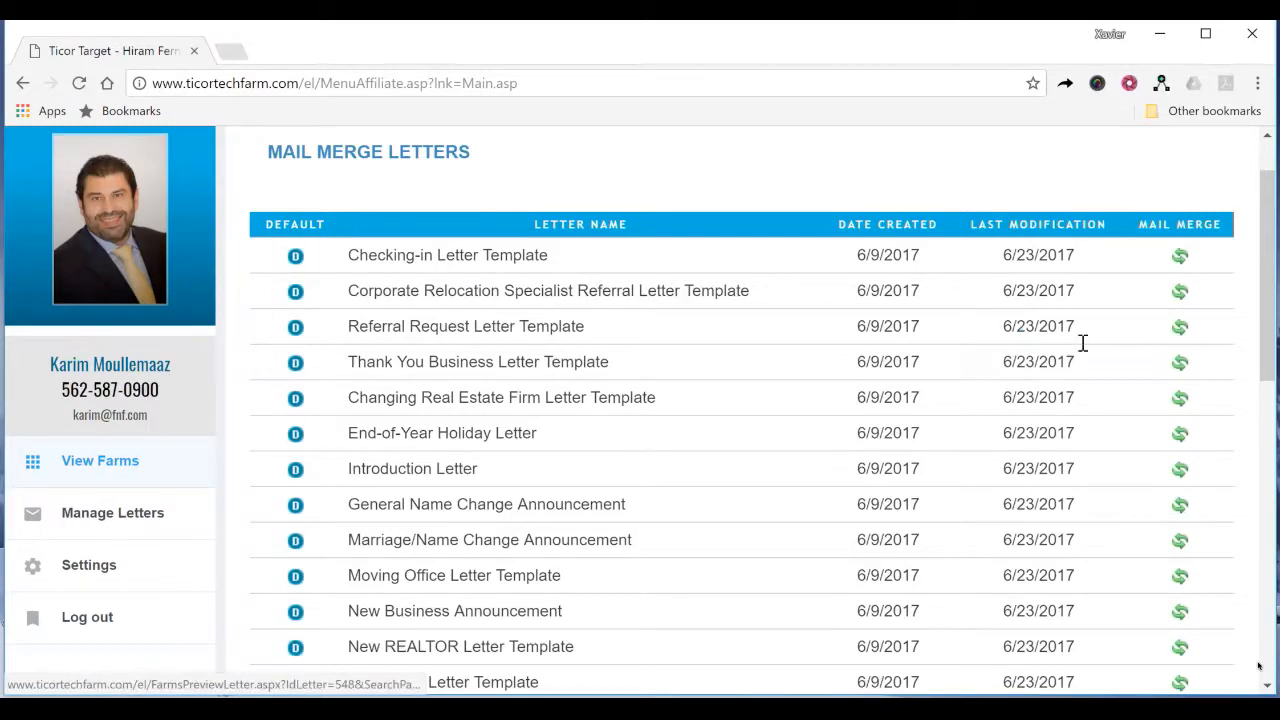
pyautogui.moveTo(1184, 368)
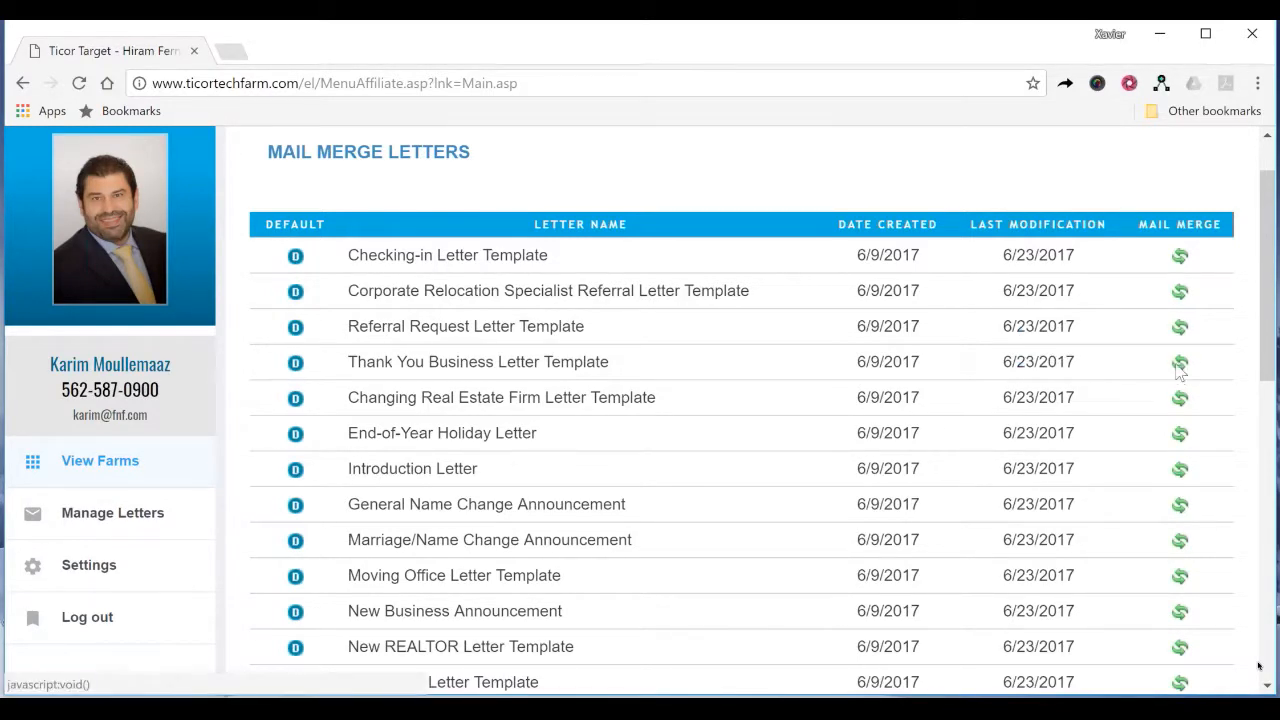
pyautogui.moveTo(1176, 402)
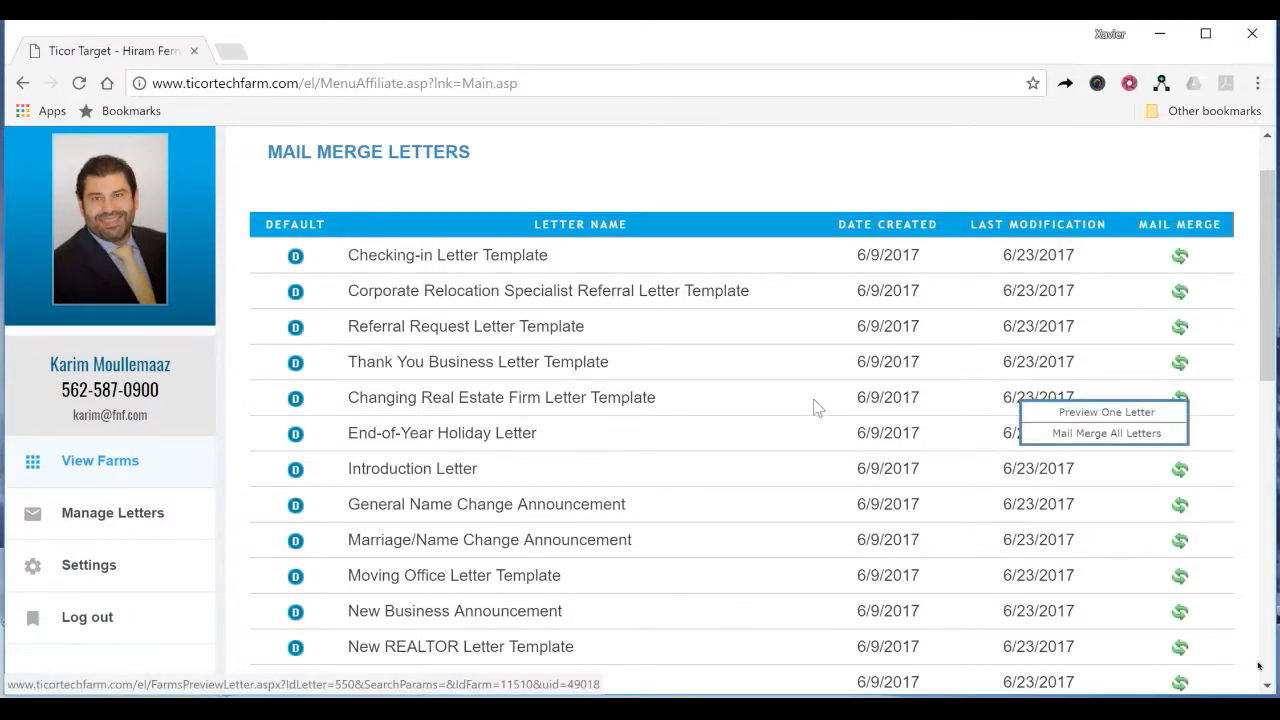
# Step: Open the Checking-in Letter Template for editing from the managed letters and expand its editor to fill the page
pyautogui.click(124, 514)
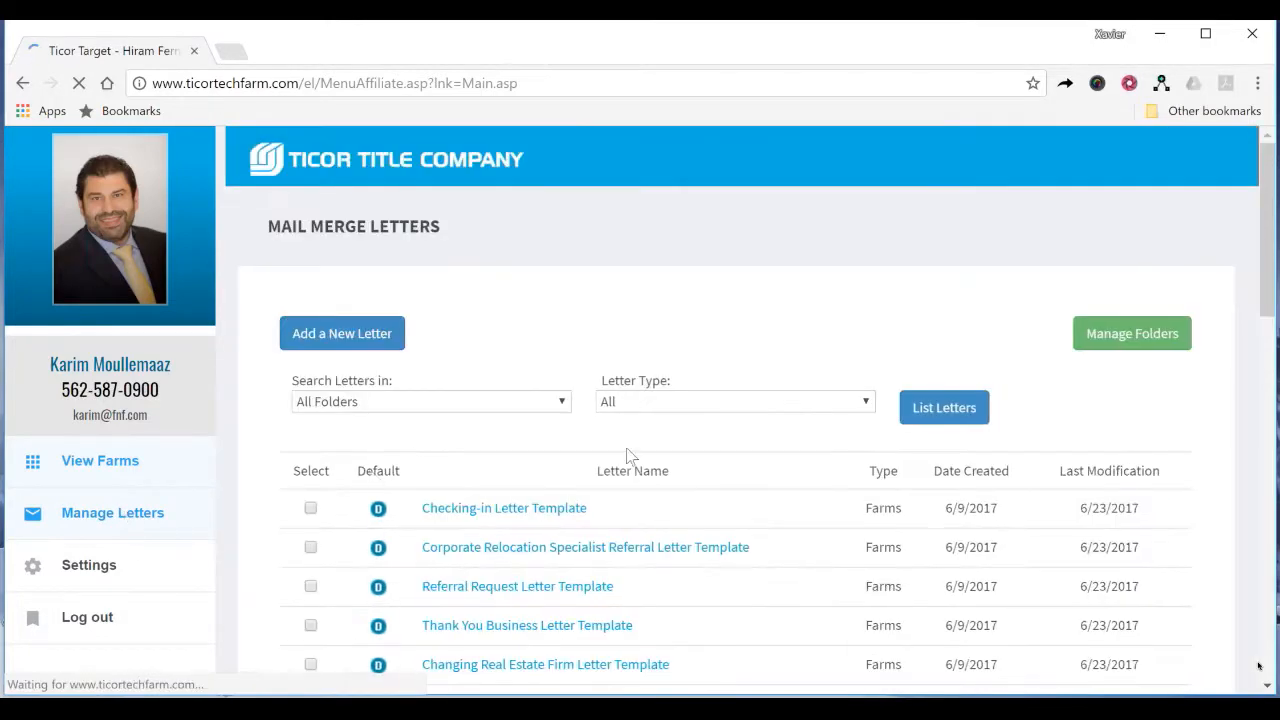
pyautogui.scroll(-2, 644, 457)
pyautogui.scroll(2, 594, 443)
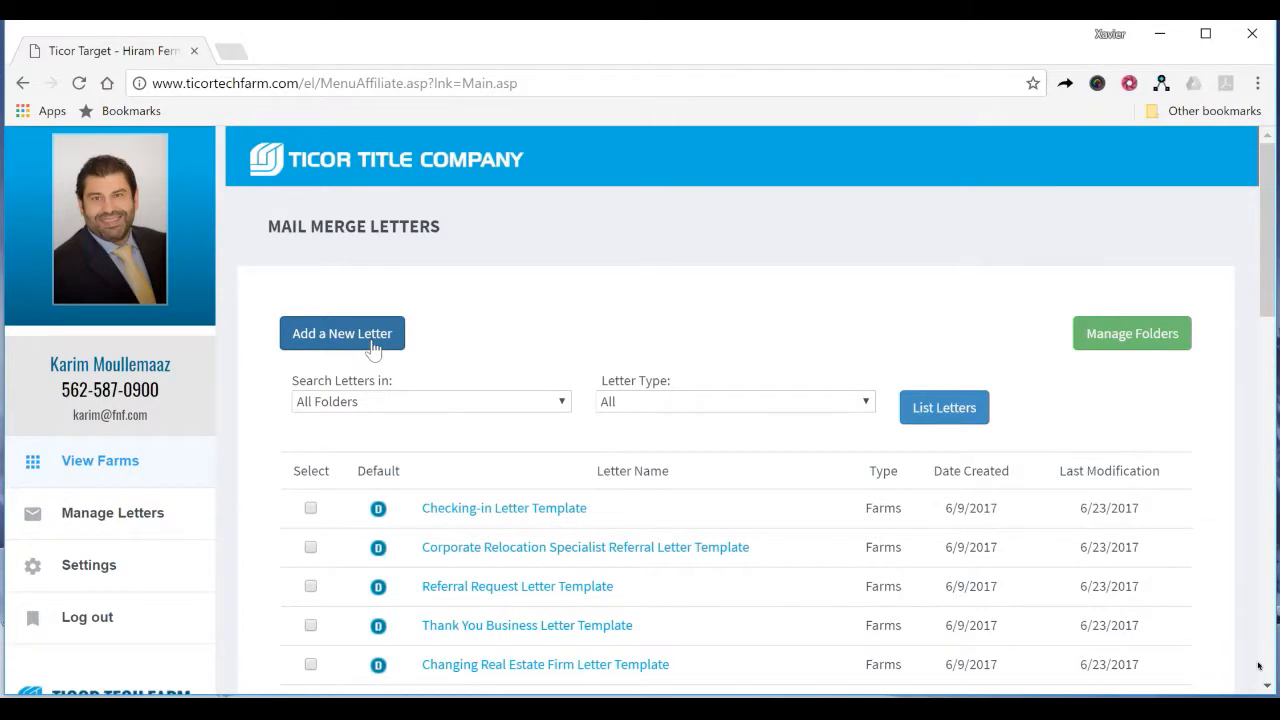
pyautogui.scroll(-2, 375, 345)
pyautogui.click(388, 345)
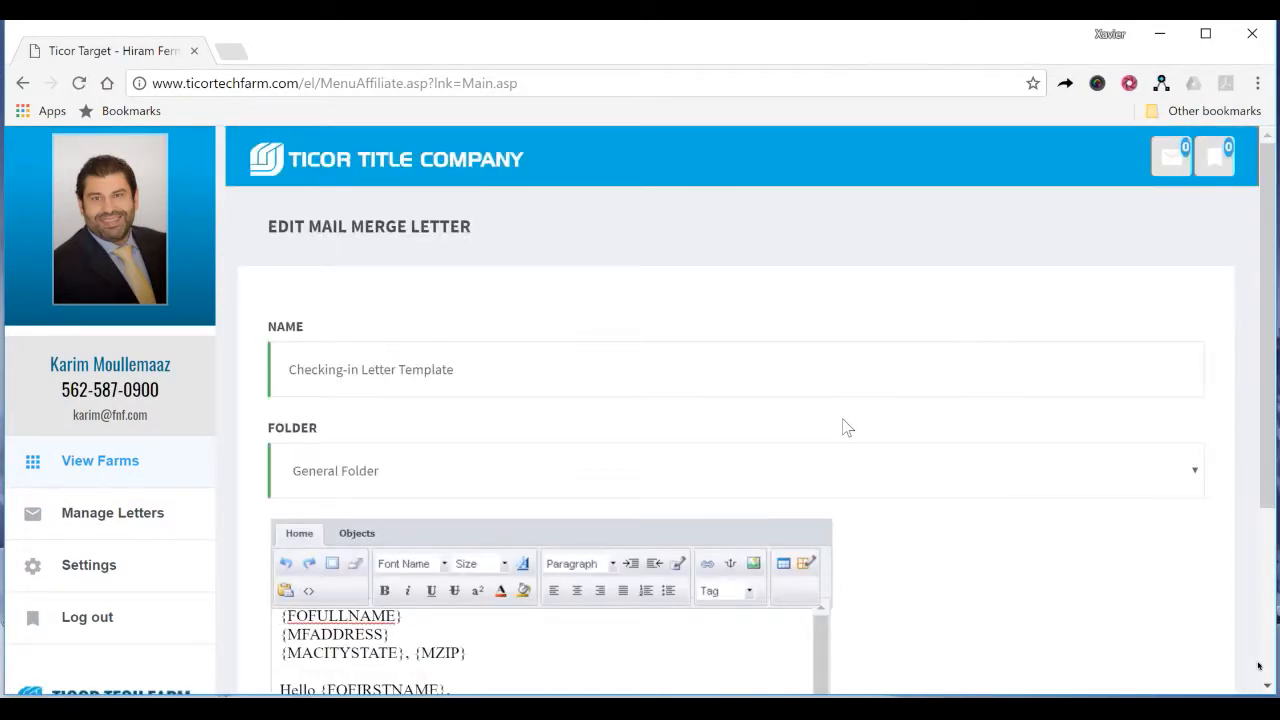
pyautogui.scroll(-3, 842, 428)
pyautogui.click(333, 300)
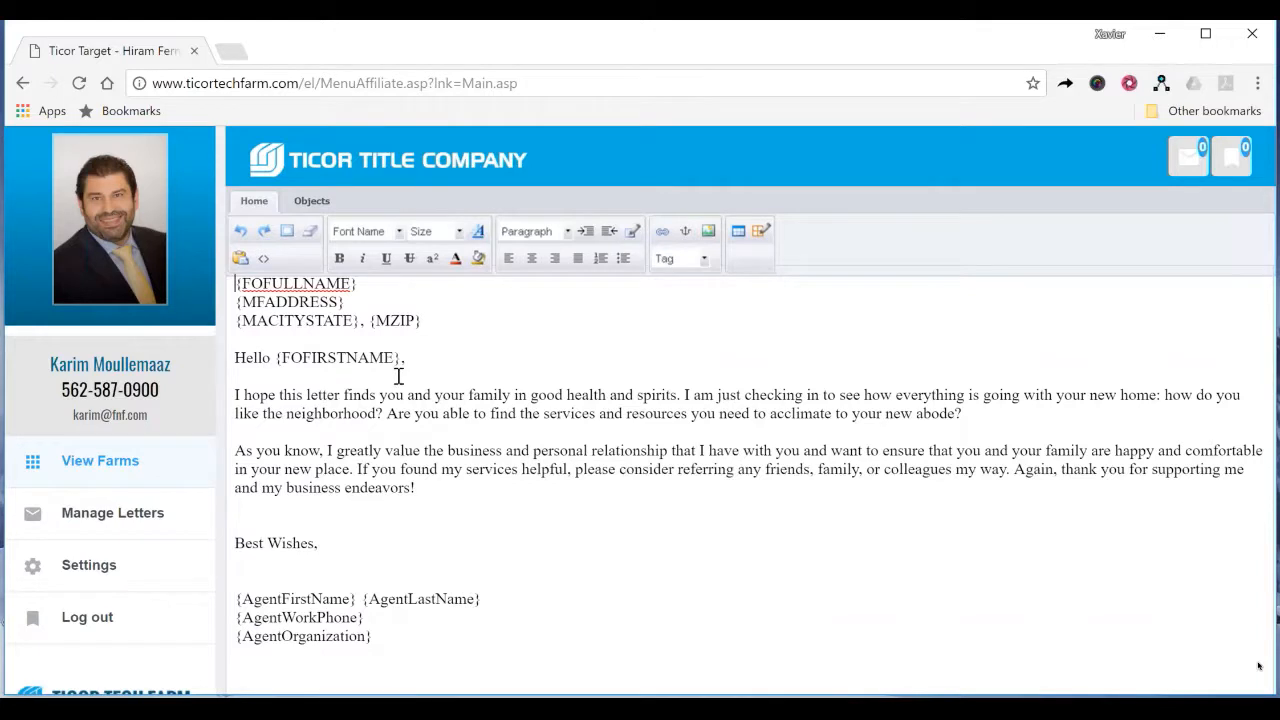
# Step: Format the phrase "I hope this letter finds you and your family" in bold italic Impact with an orange-red text color
pyautogui.moveTo(512, 398); pyautogui.dragTo(236, 396)
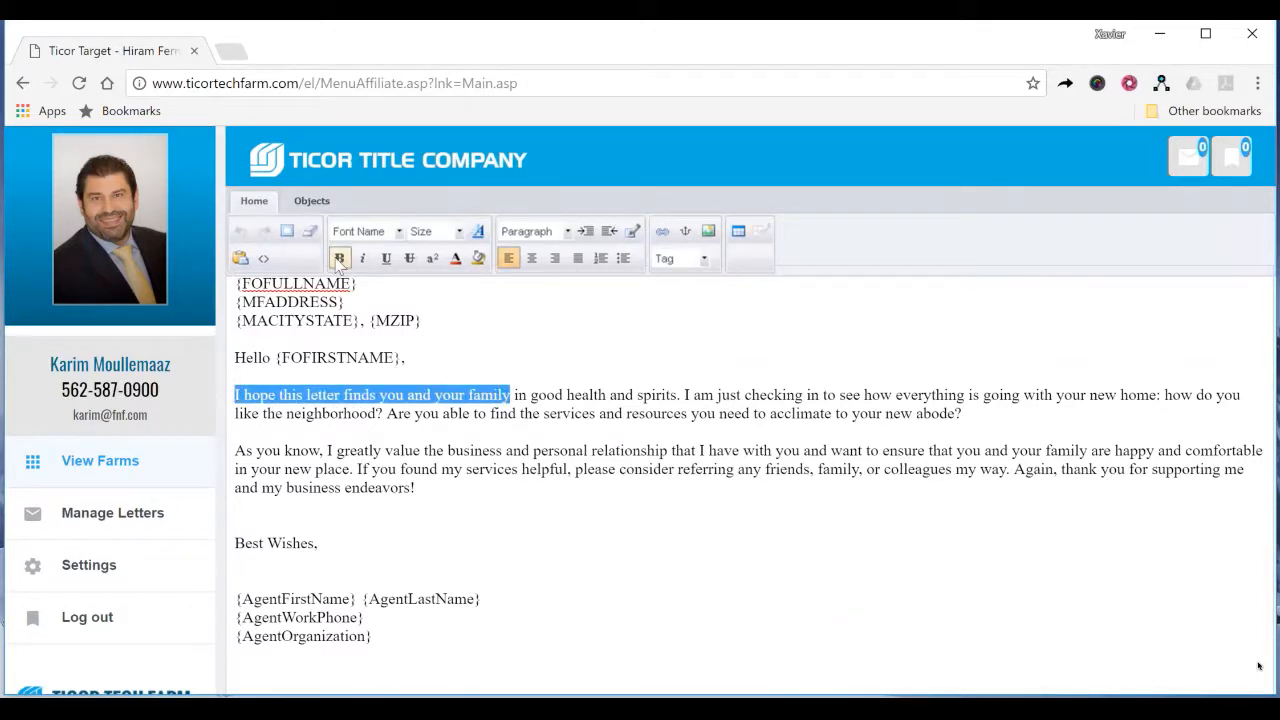
pyautogui.click(398, 231)
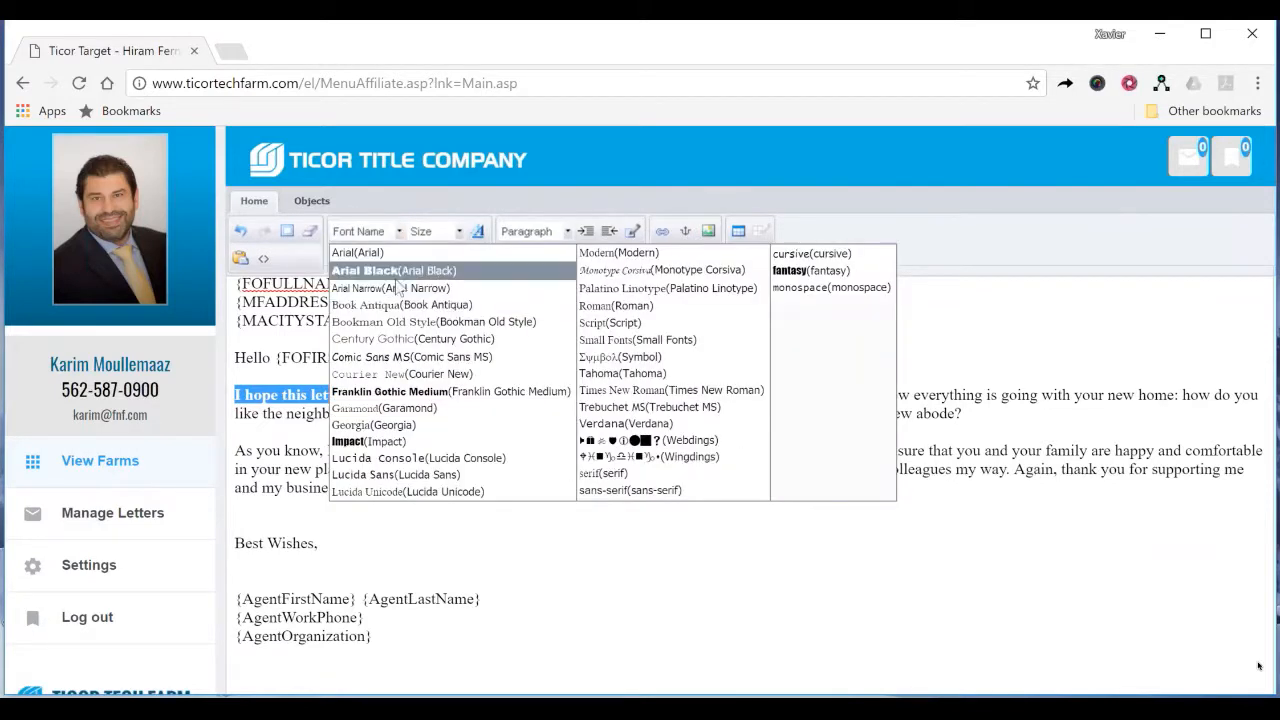
pyautogui.click(386, 436)
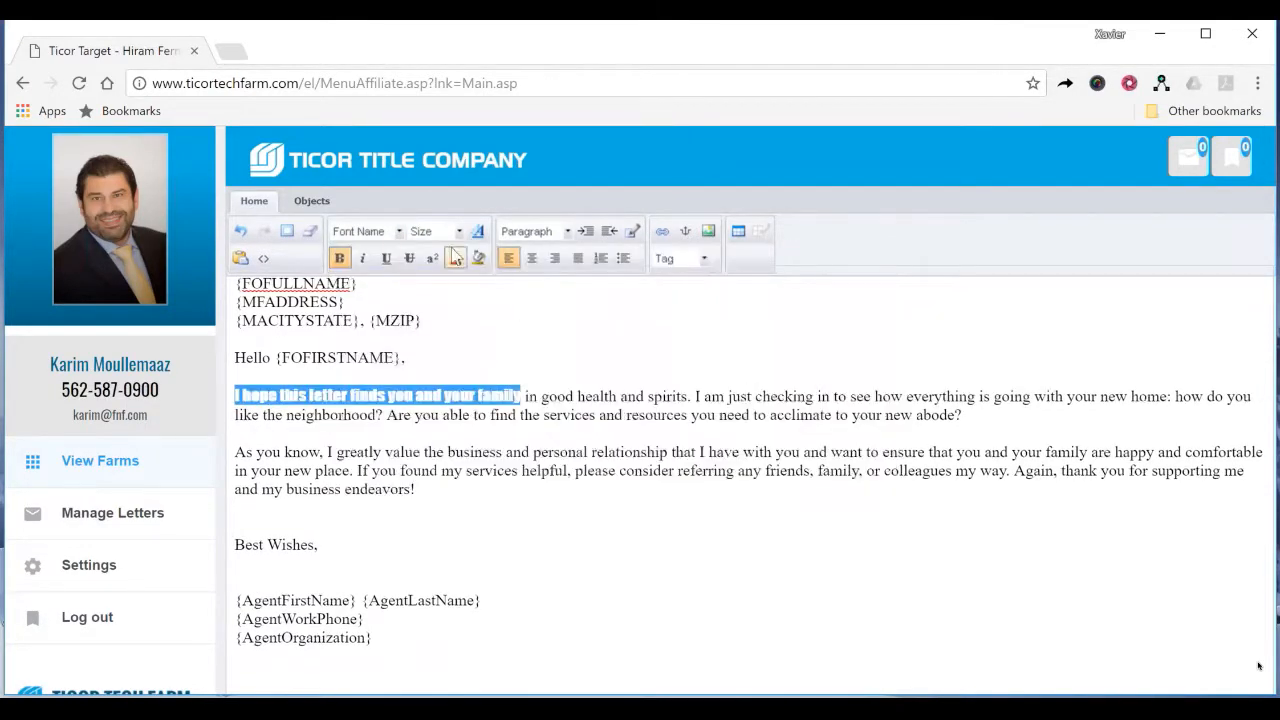
pyautogui.click(457, 259)
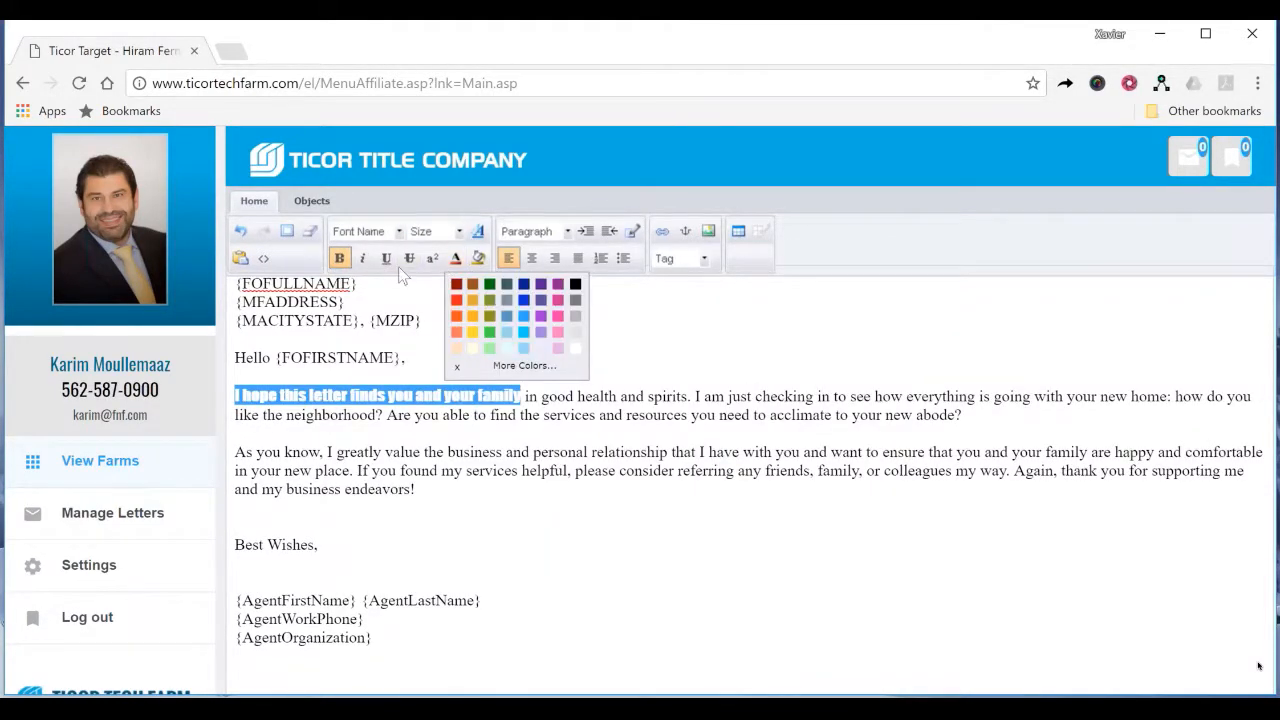
pyautogui.click(458, 302)
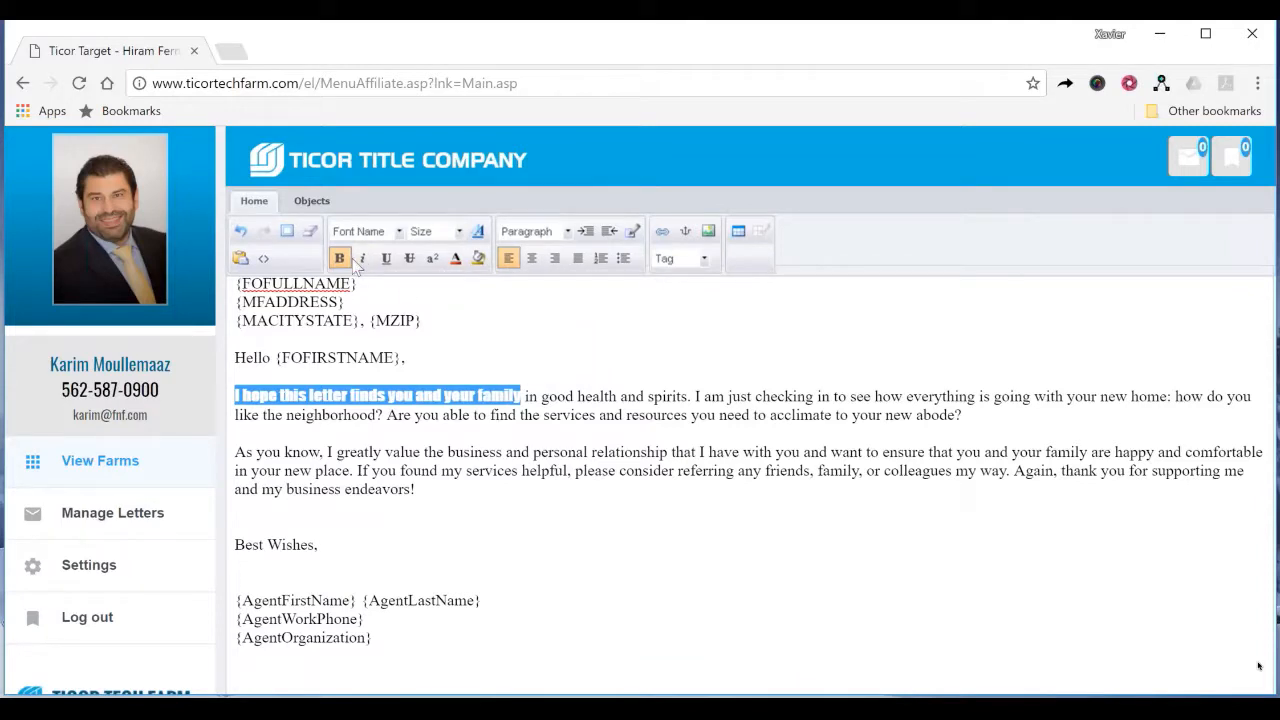
pyautogui.click(362, 258)
# Step: Insert two line breaks after the orange-red opening phrase to set it apart from the rest of the paragraph
pyautogui.click(543, 372)
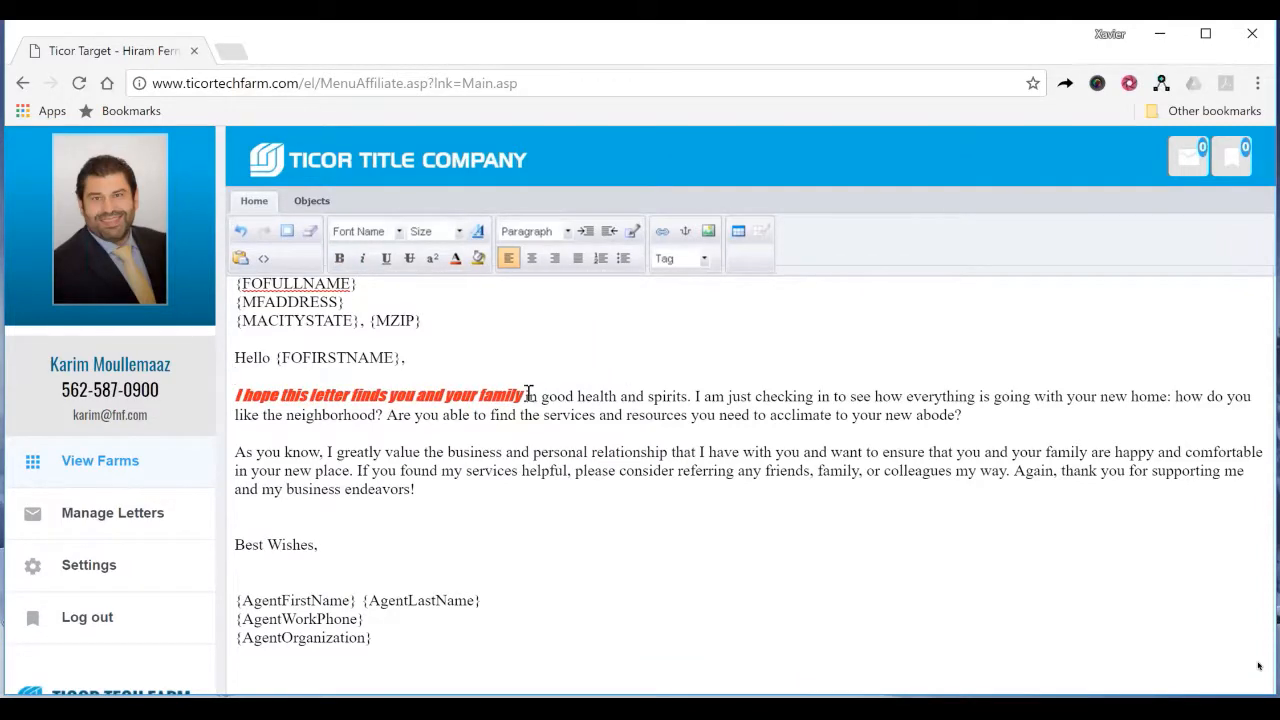
pyautogui.press('Return')
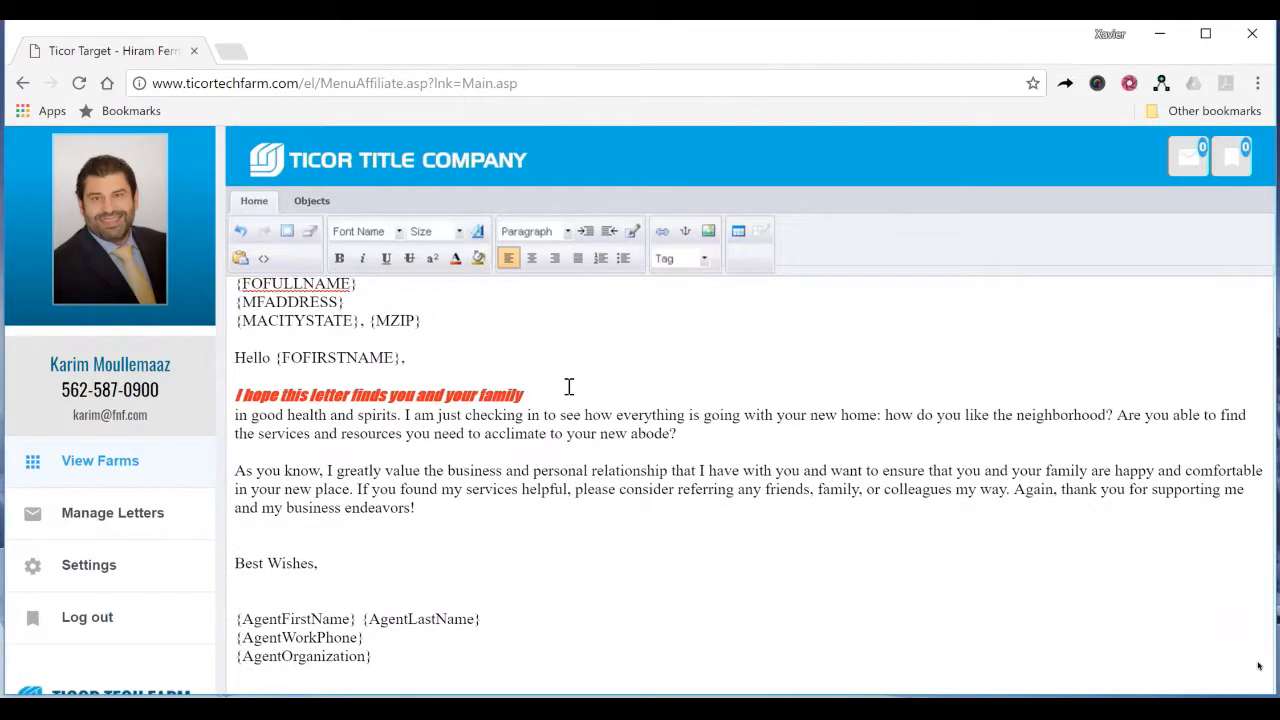
pyautogui.press('Return')
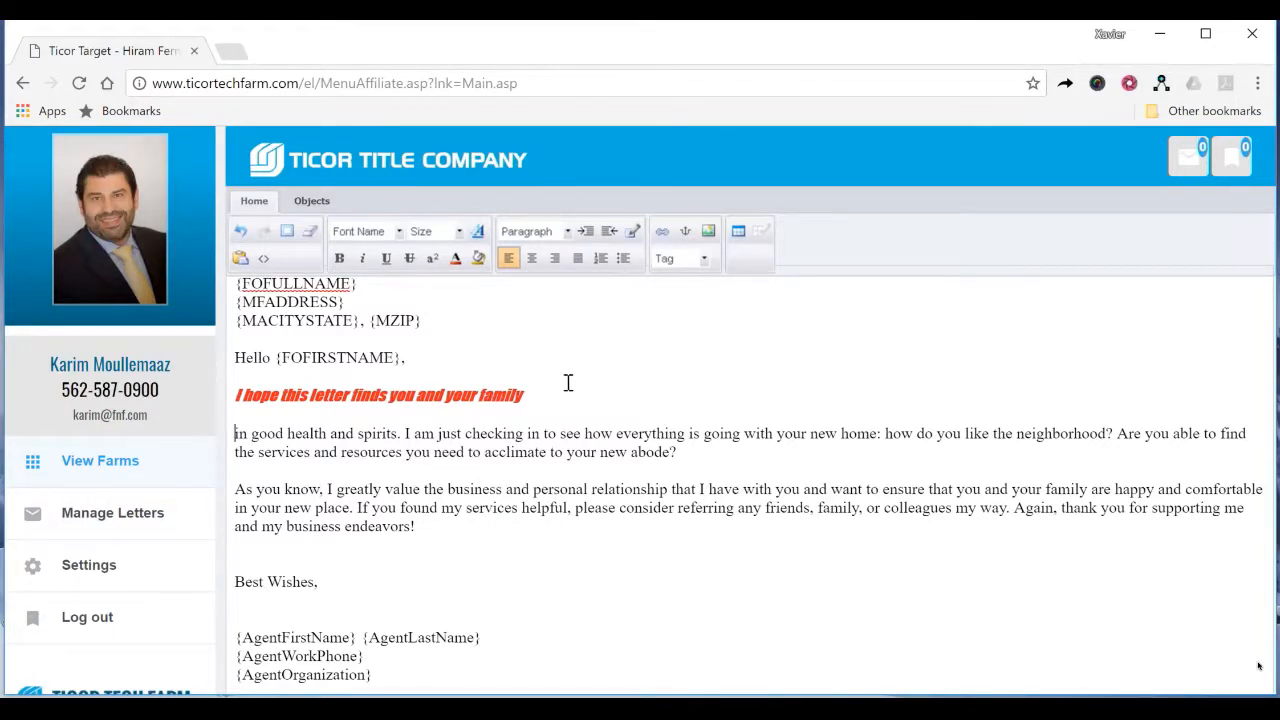
# Step: Replace the first-name tag in the "Hello" greeting with the Property-First-Owner-FullName tag
pyautogui.click(450, 361)
pyautogui.moveTo(400, 357); pyautogui.dragTo(277, 360)
pyautogui.press('BackSpace')
pyautogui.click(704, 259)
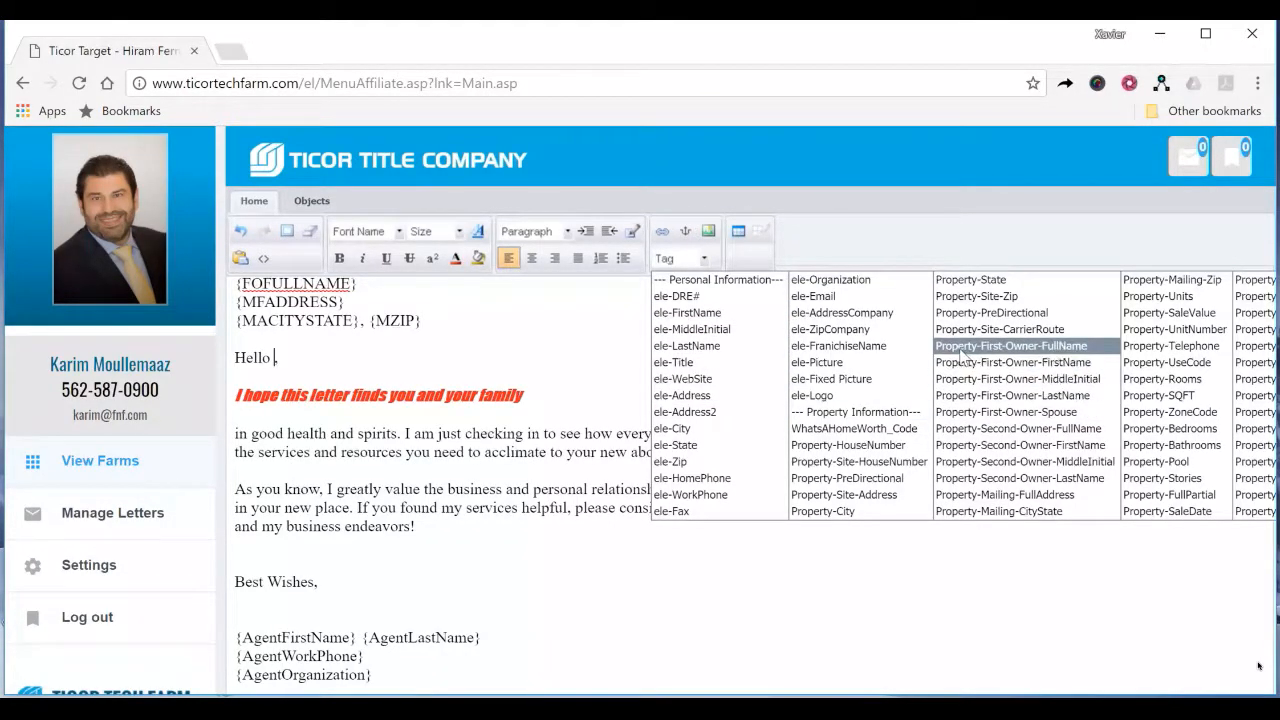
pyautogui.click(1052, 346)
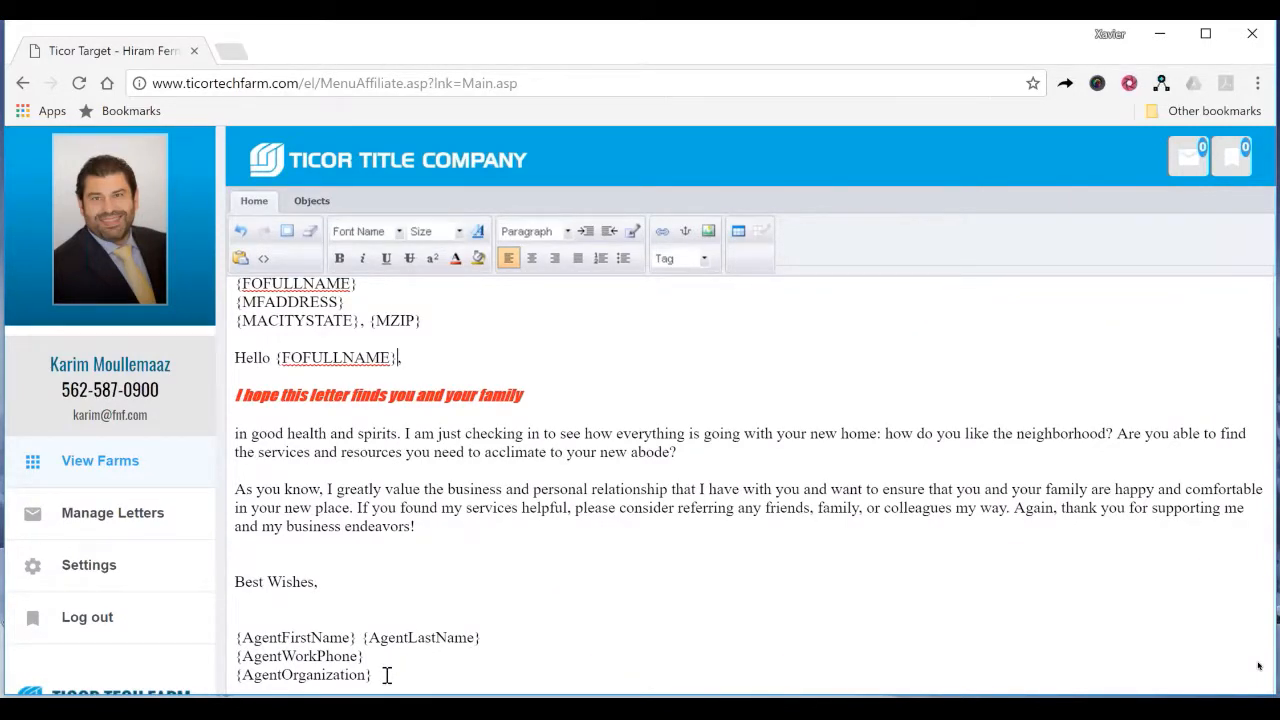
# Step: Examine the agent tags in the letter's signature and the matching profile fields in the account settings
pyautogui.moveTo(386, 675); pyautogui.dragTo(230, 640)
pyautogui.click(296, 620)
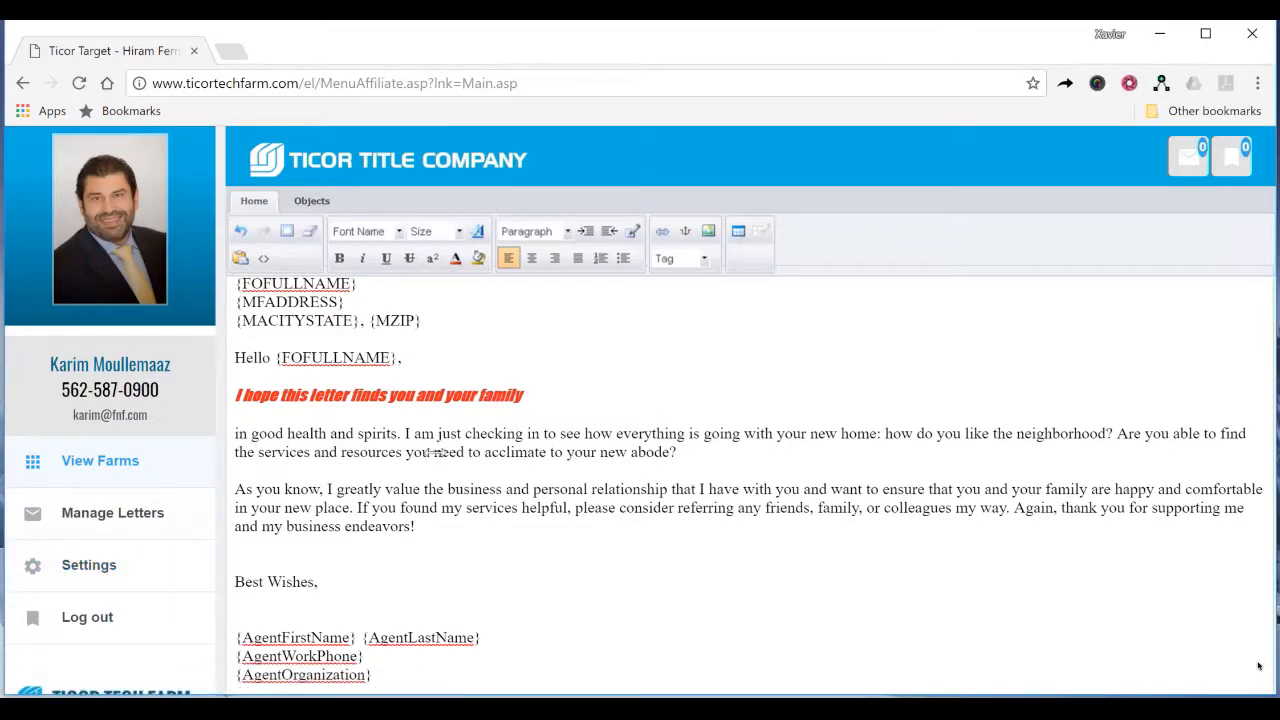
pyautogui.click(95, 576)
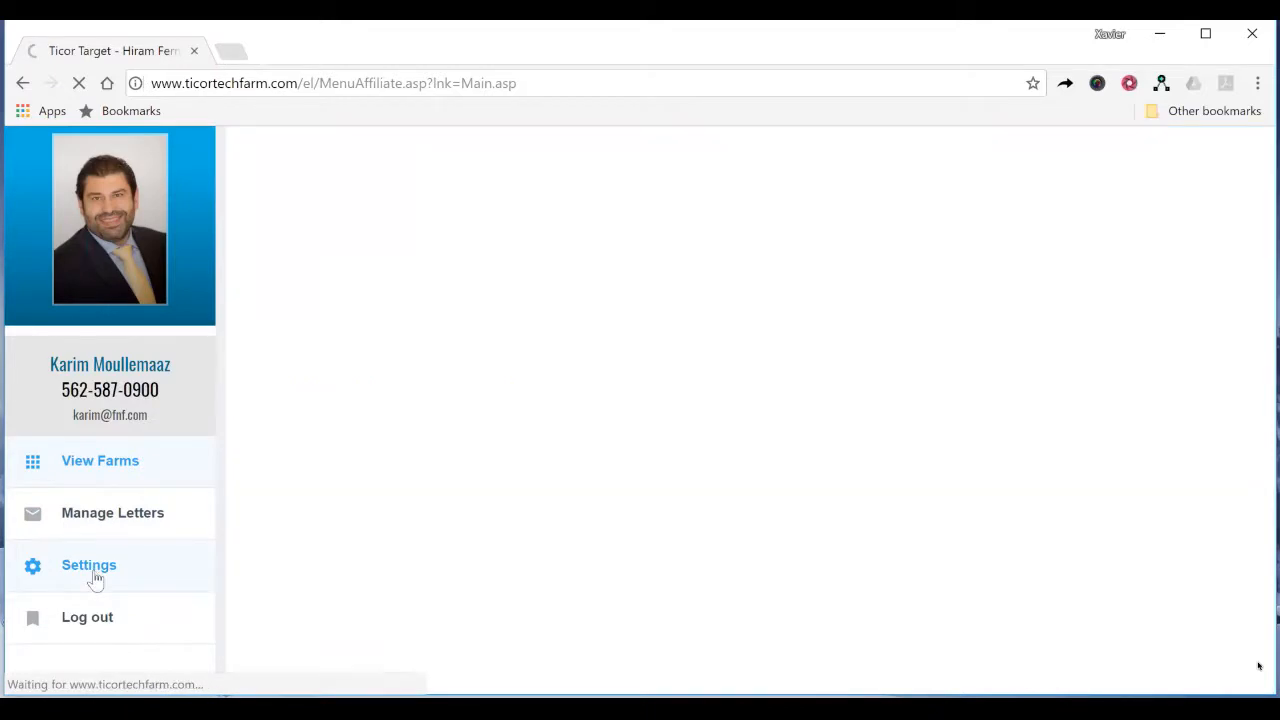
pyautogui.scroll(-3, 900, 488)
pyautogui.scroll(-1, 906, 488)
pyautogui.scroll(1, 906, 488)
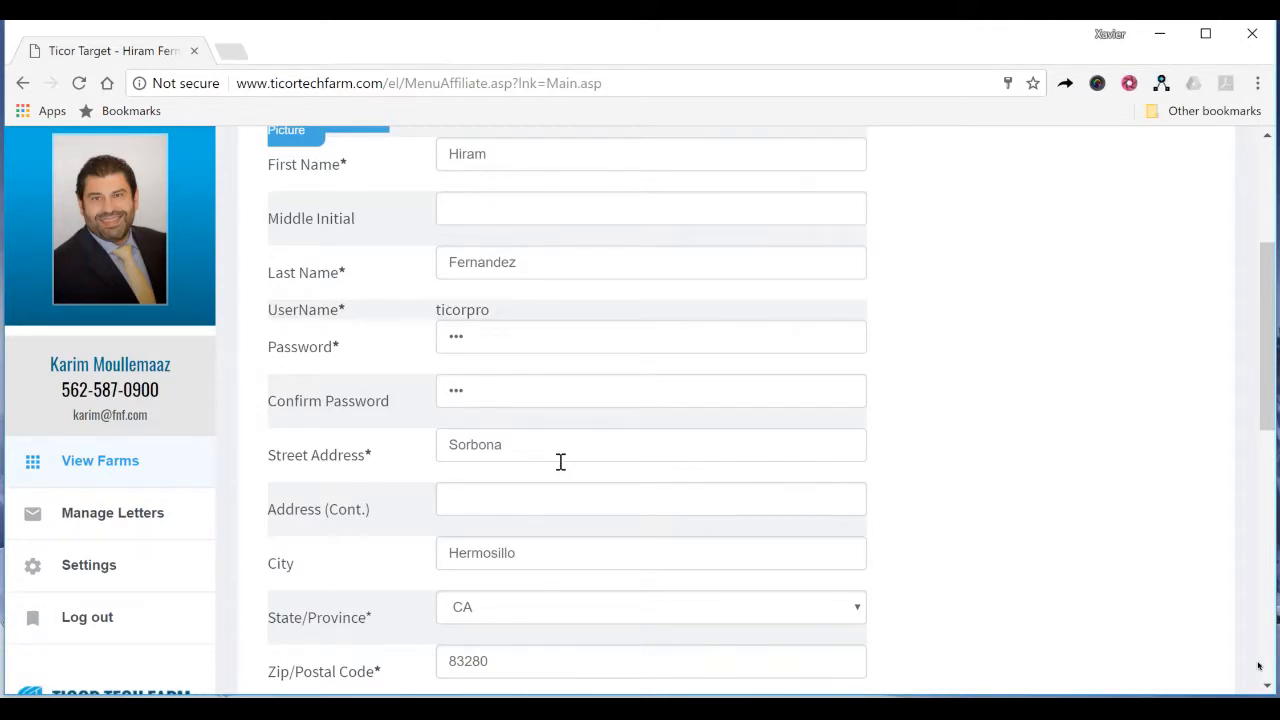
pyautogui.scroll(1, 561, 461)
pyautogui.scroll(-3, 957, 539)
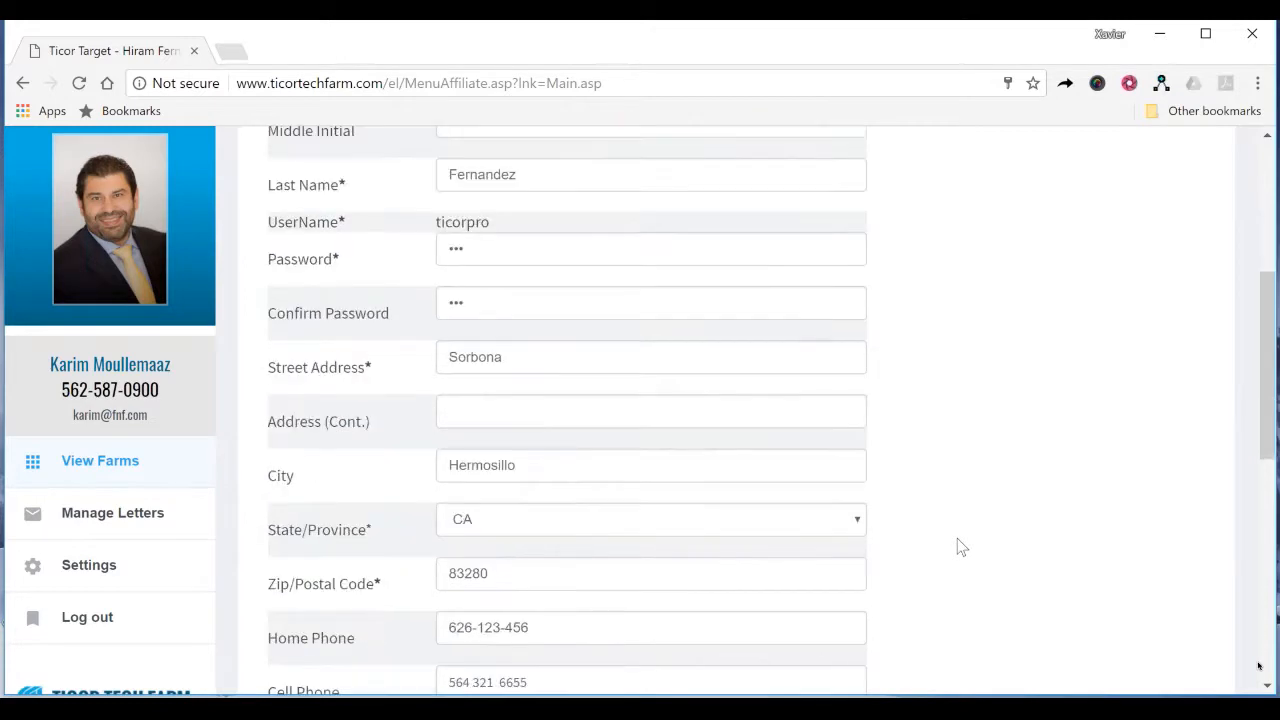
# Step: Review the contact details and company information fields further down the account profile
pyautogui.scroll(-1, 951, 539)
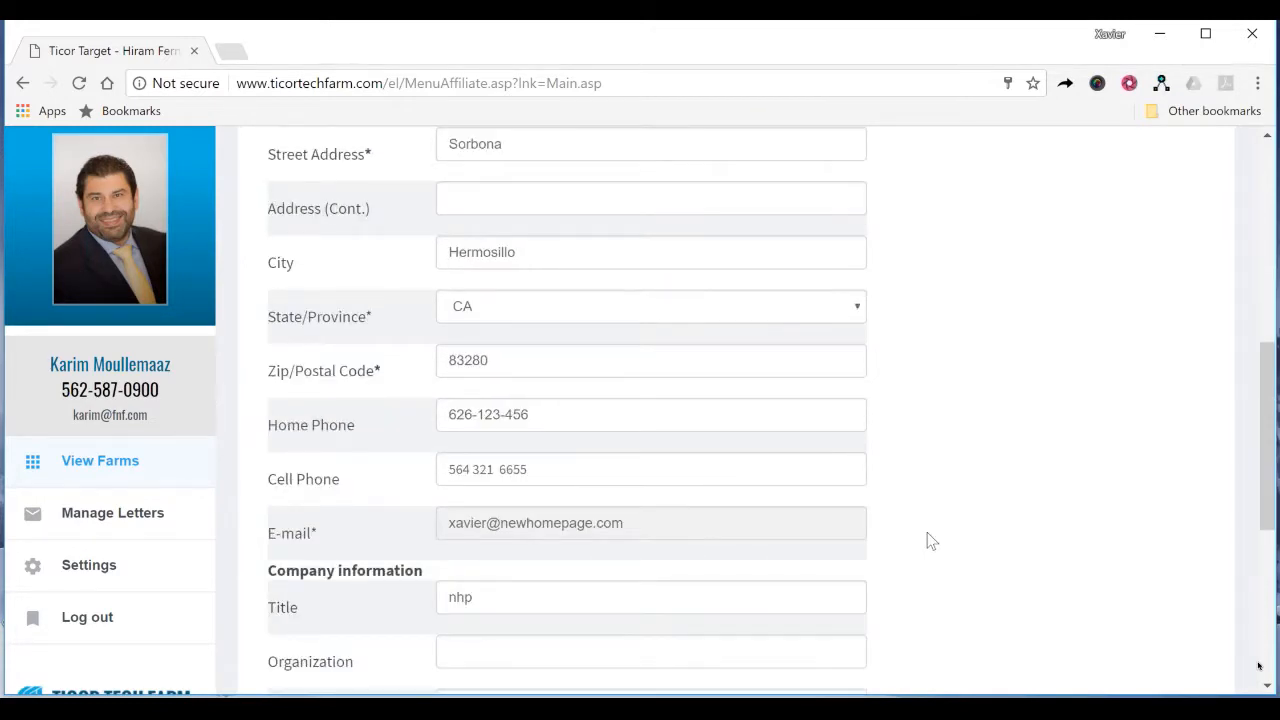
pyautogui.scroll(-1, 734, 457)
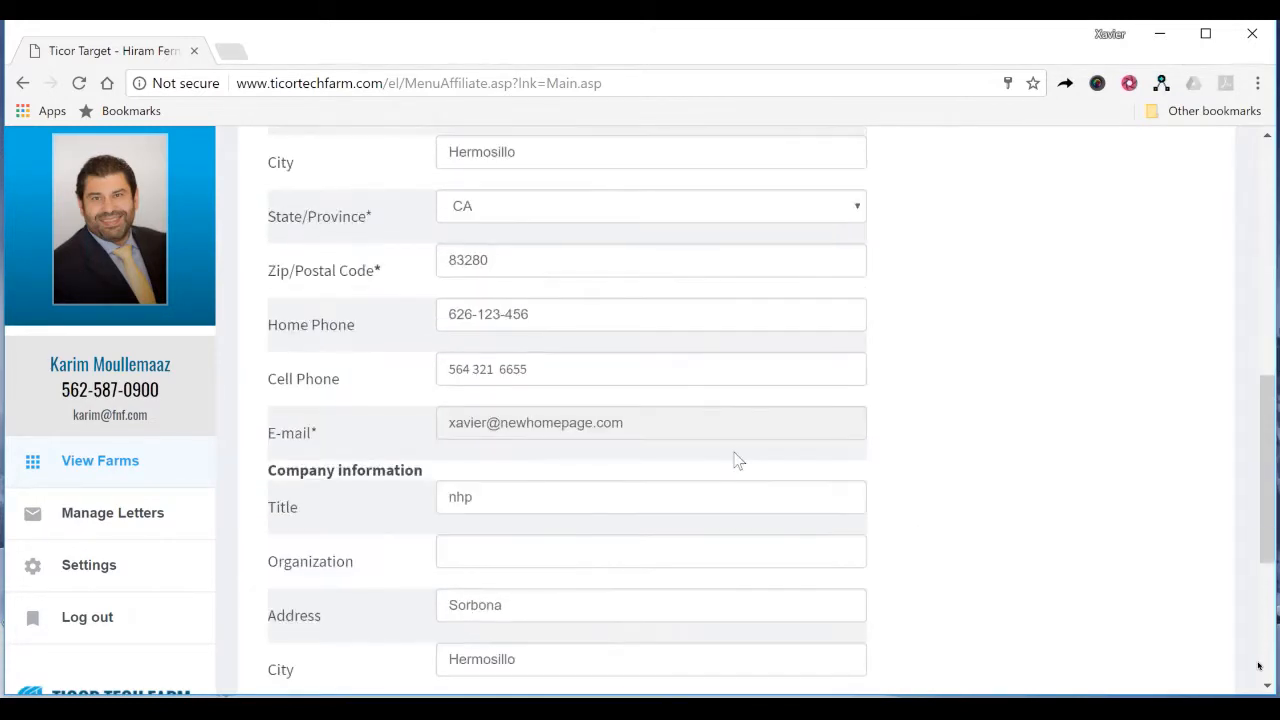
pyautogui.scroll(-3, 923, 471)
pyautogui.scroll(-1, 920, 479)
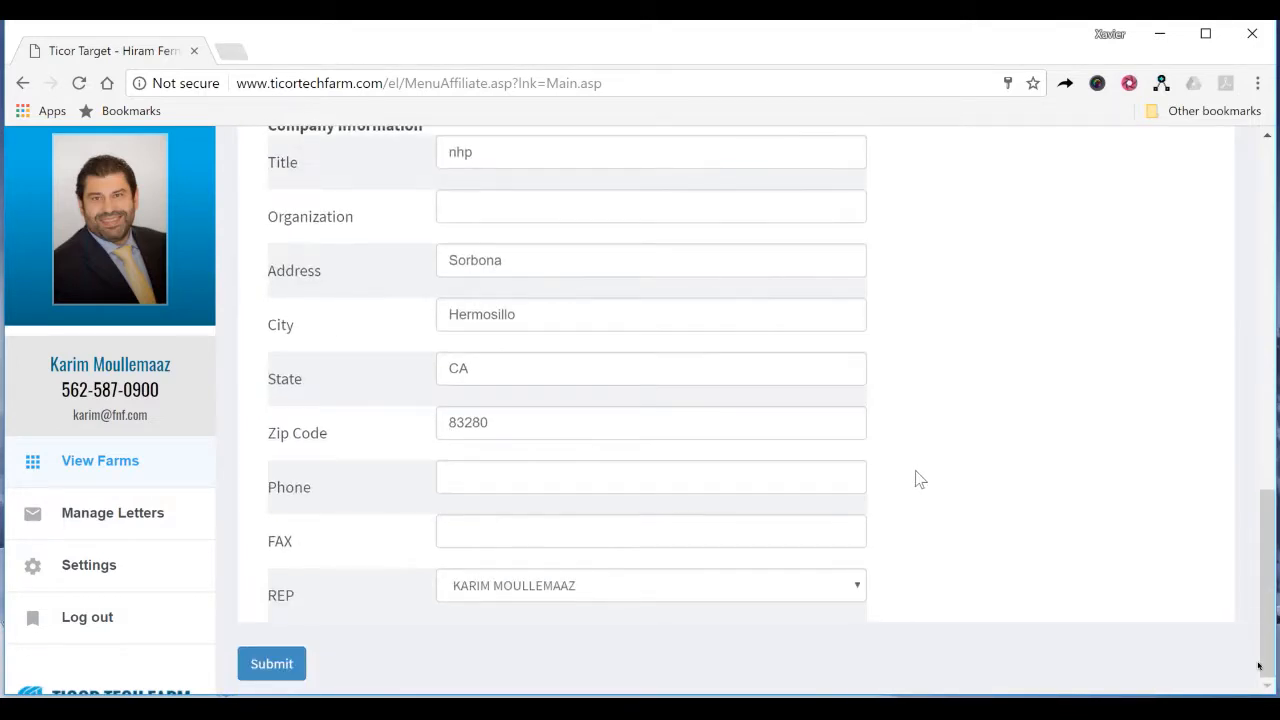
pyautogui.scroll(2, 920, 479)
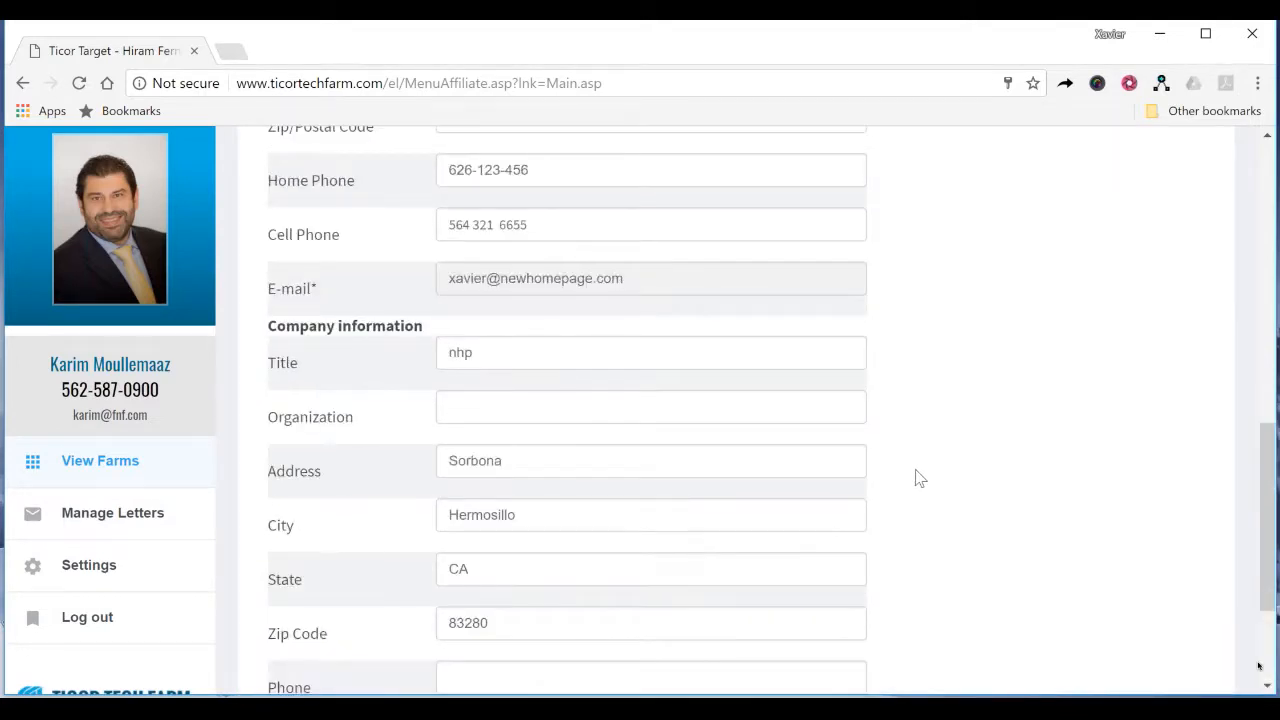
# Step: Open the Corporate Relocation Specialist Referral Letter Template for editing and review the personal and property tags available for insertion
pyautogui.click(103, 518)
pyautogui.click(534, 547)
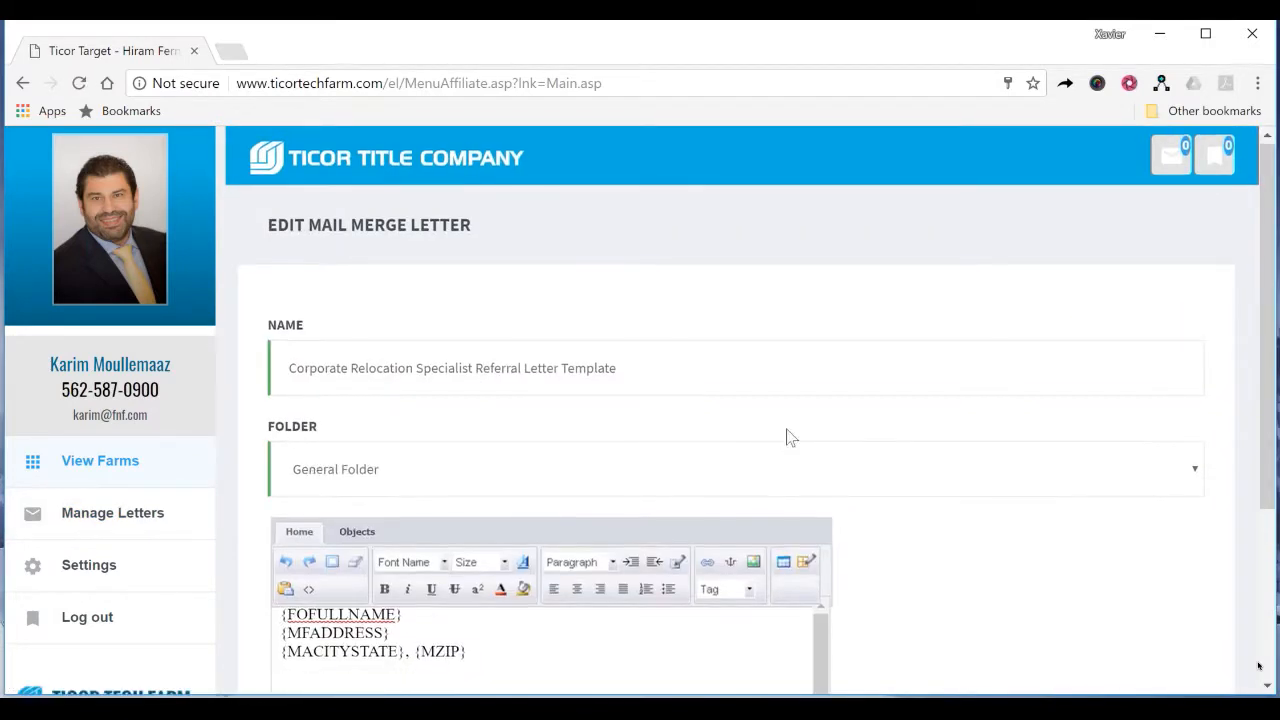
pyautogui.scroll(-3, 786, 434)
pyautogui.click(748, 327)
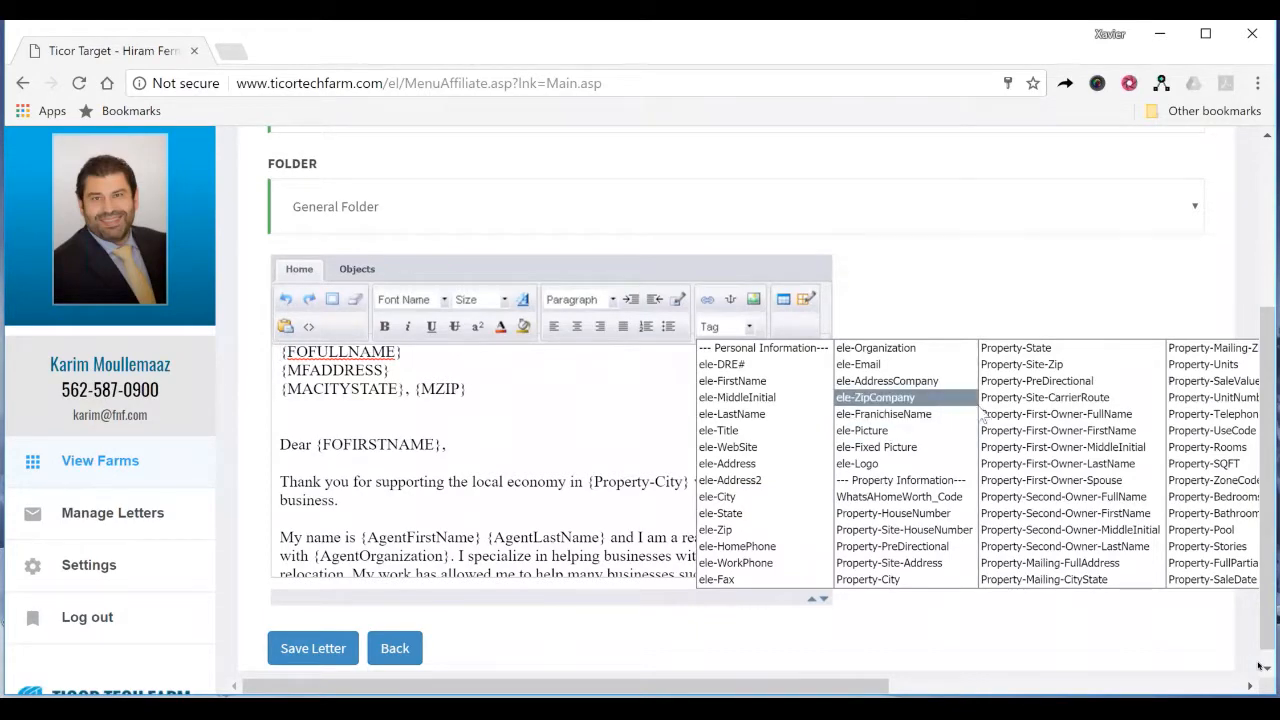
pyautogui.scroll(-1, 1030, 432)
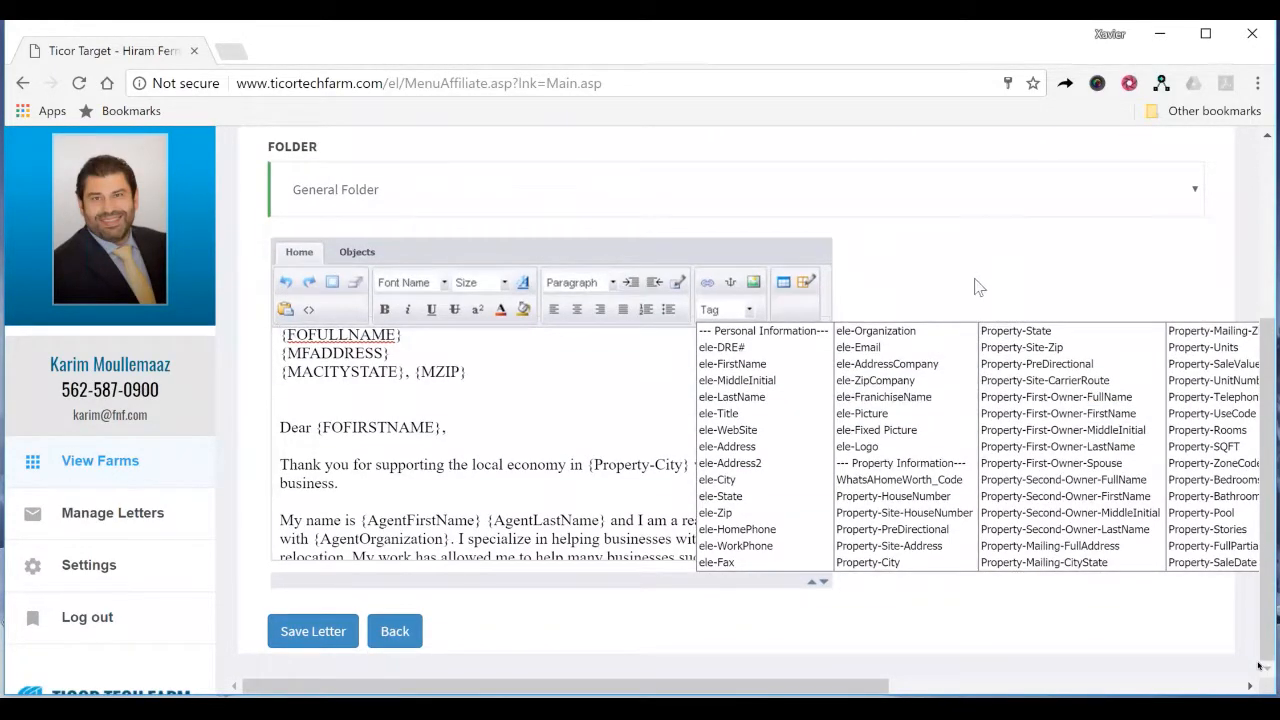
# Step: View the uploaded logo and owner picture from the account settings
pyautogui.click(100, 565)
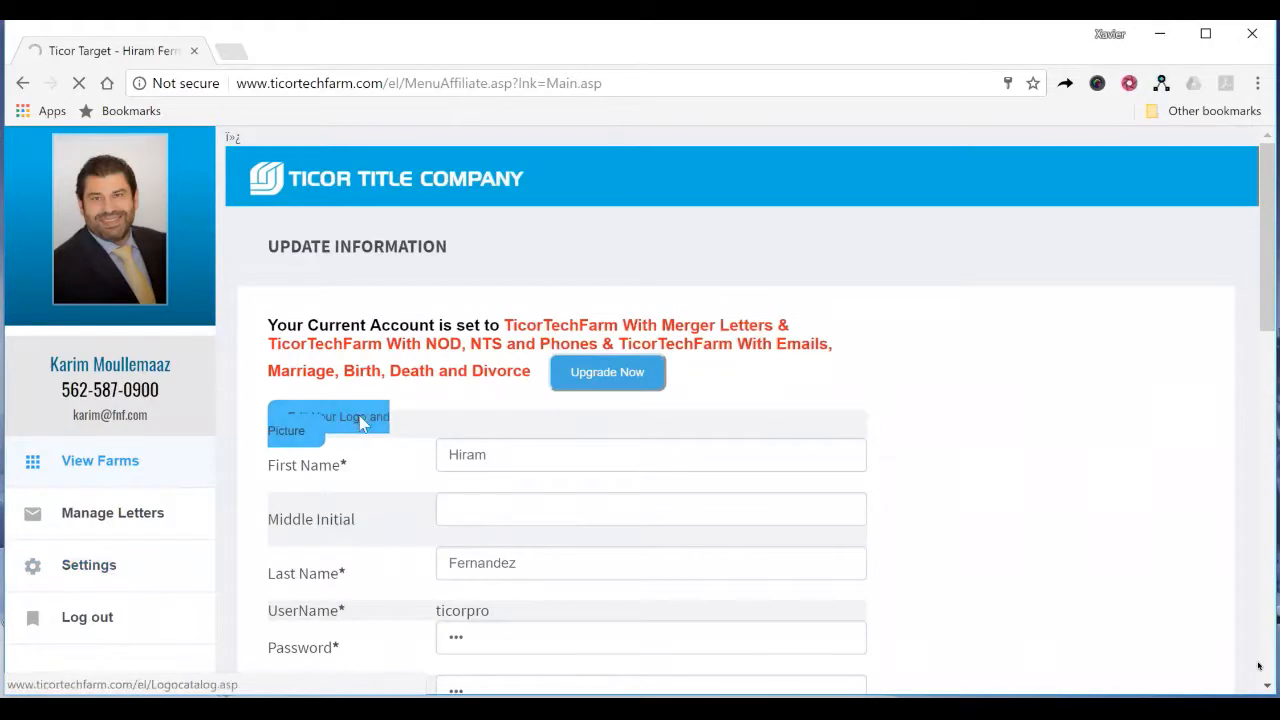
pyautogui.click(360, 423)
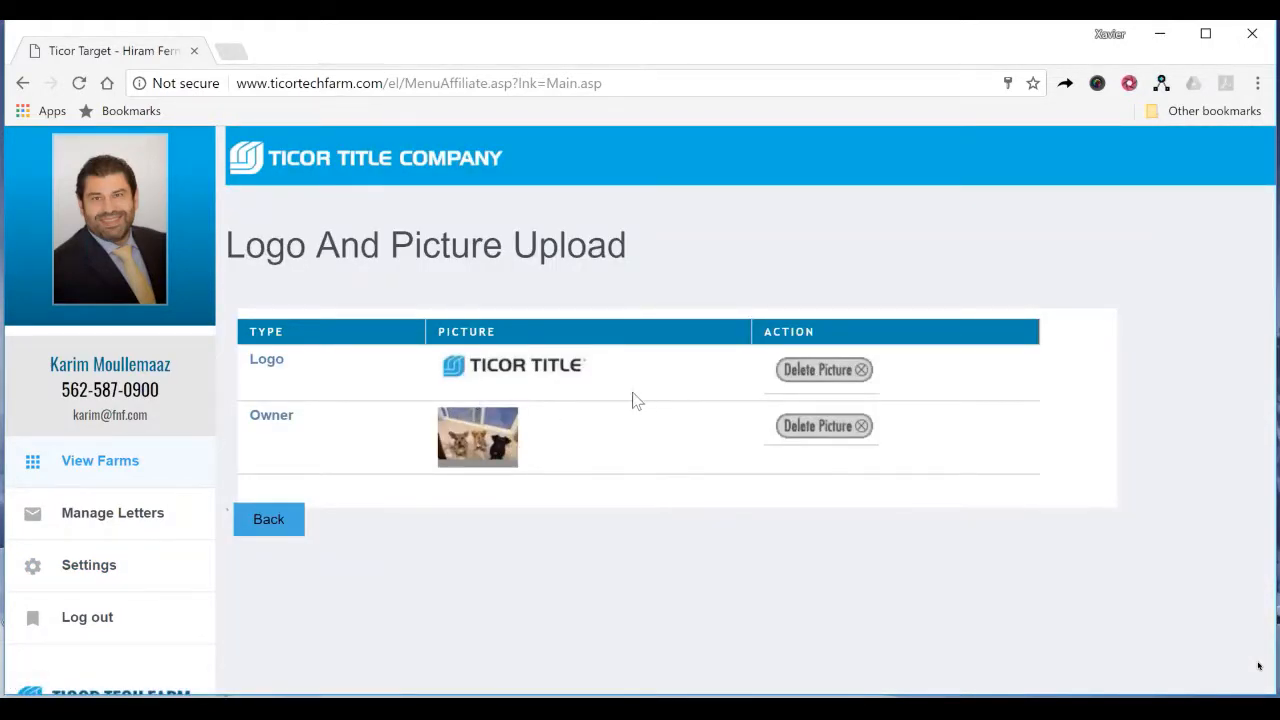
# Step: Select the first Checking-in Letter Template in the managed letters and compare the default letters with the customized ones
pyautogui.click(227, 494)
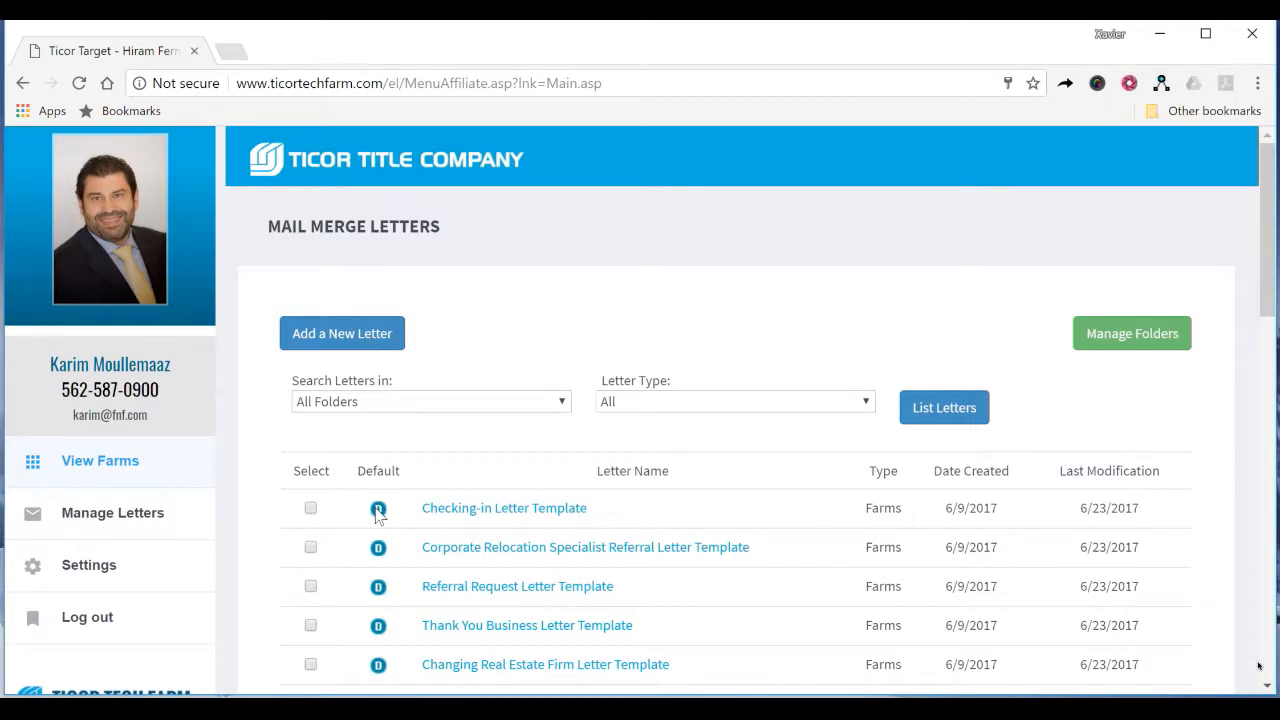
pyautogui.scroll(-2, 378, 512)
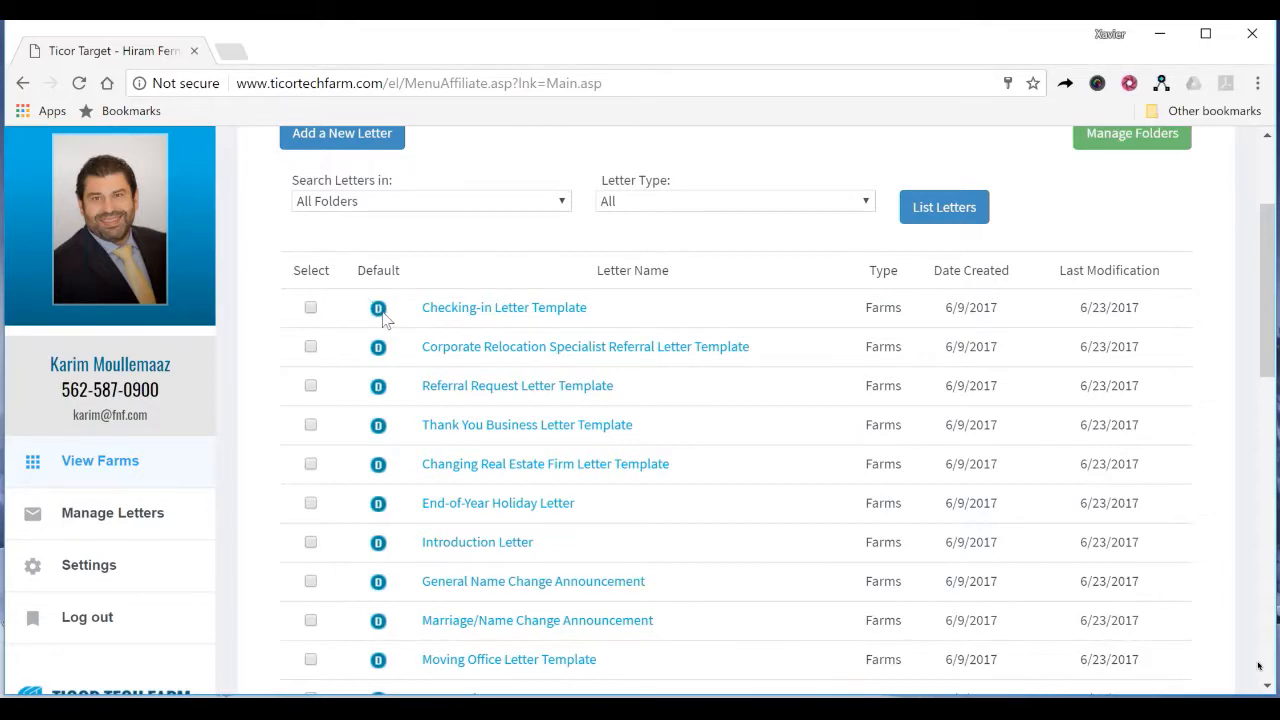
pyautogui.click(310, 309)
pyautogui.scroll(-10, 312, 480)
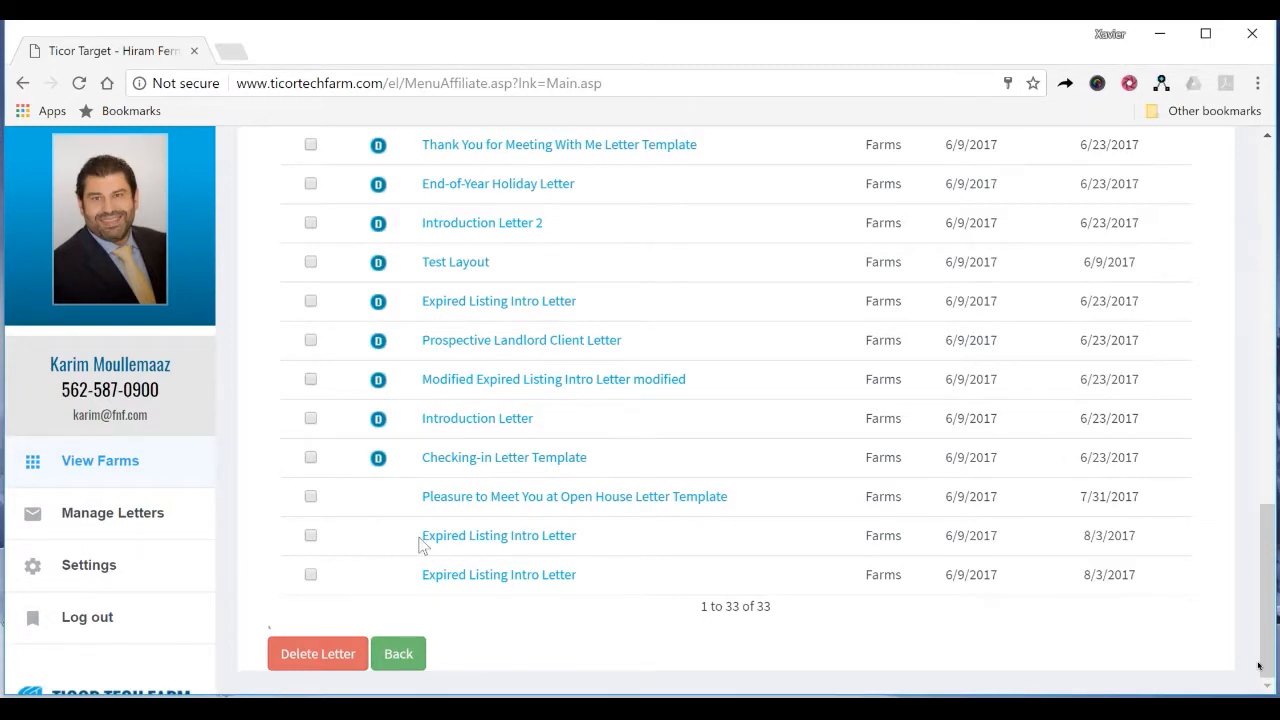
pyautogui.scroll(15, 560, 497)
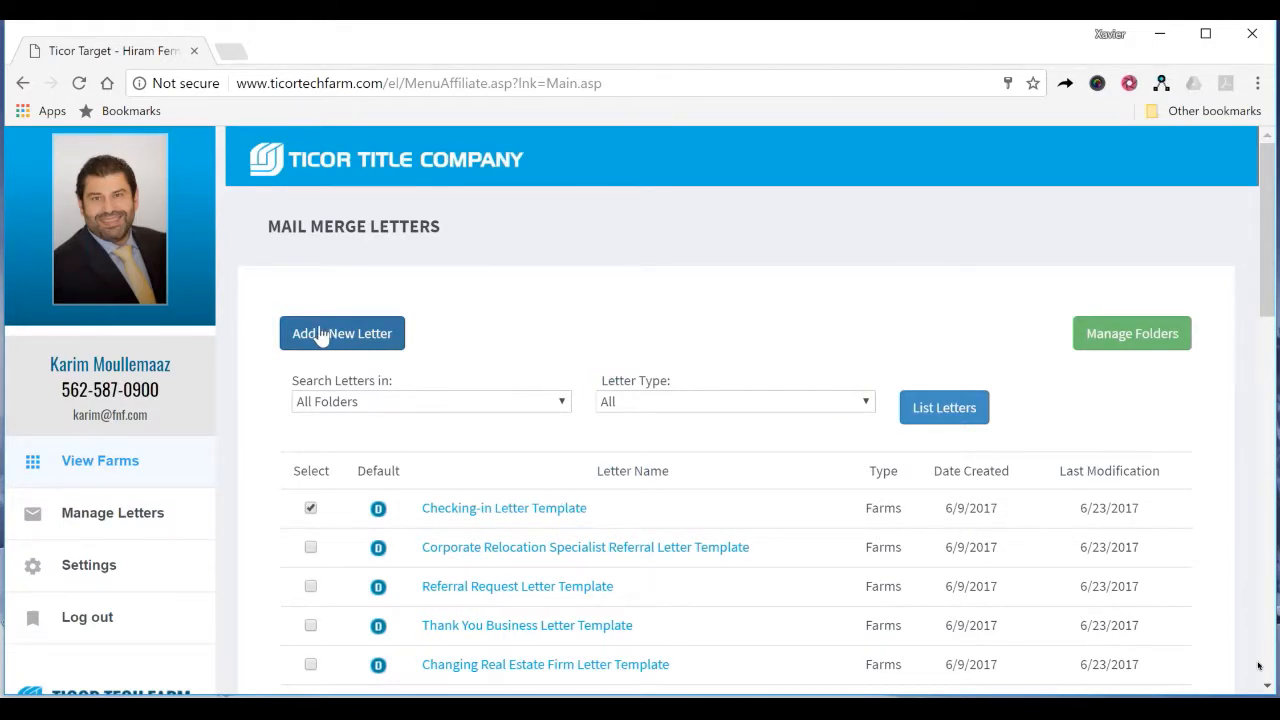
# Step: Start a letter merge for the occupied records of the Sun City Shadow Hills farm and bring up the mergeable letter templates
pyautogui.click(104, 470)
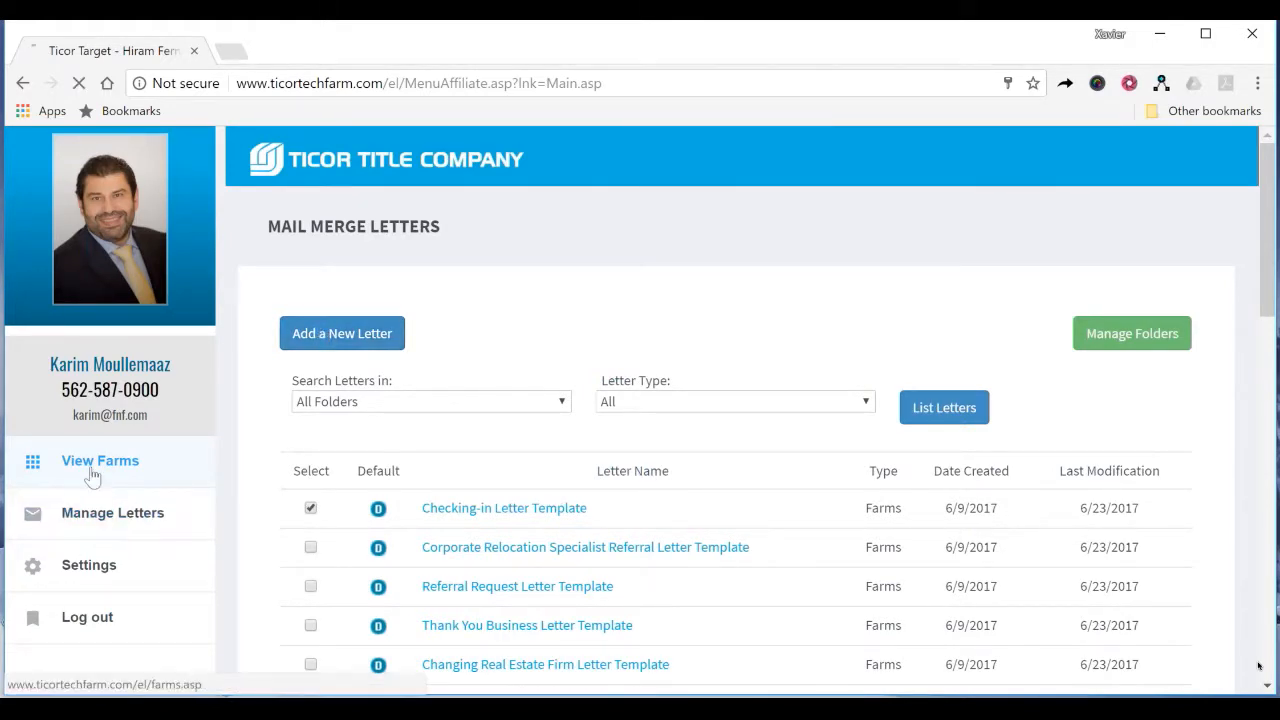
pyautogui.click(402, 328)
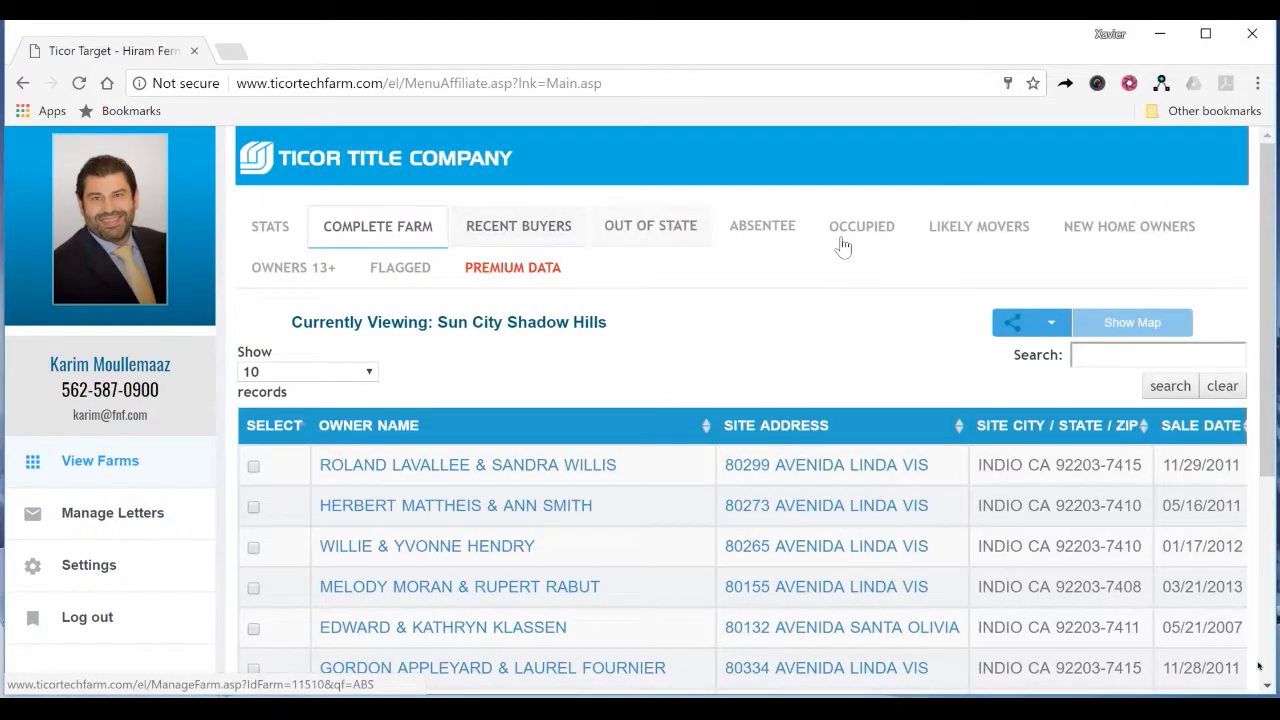
pyautogui.click(885, 240)
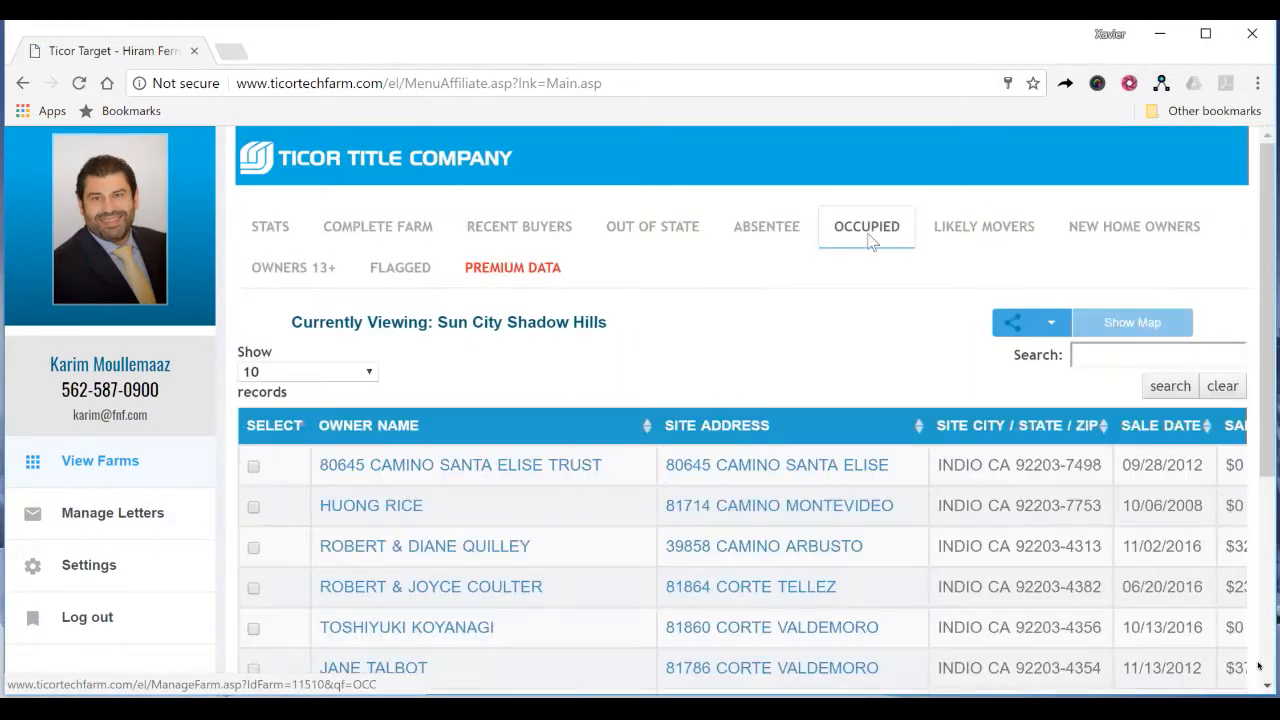
pyautogui.click(1051, 322)
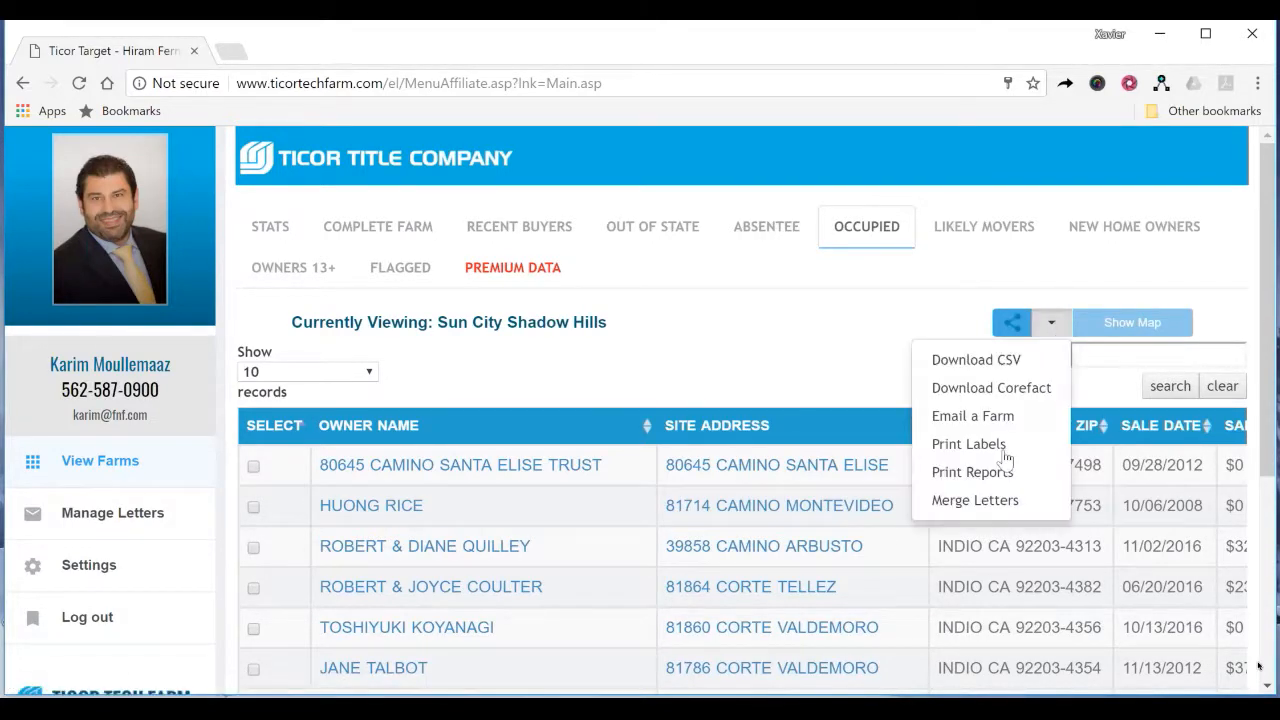
pyautogui.click(975, 500)
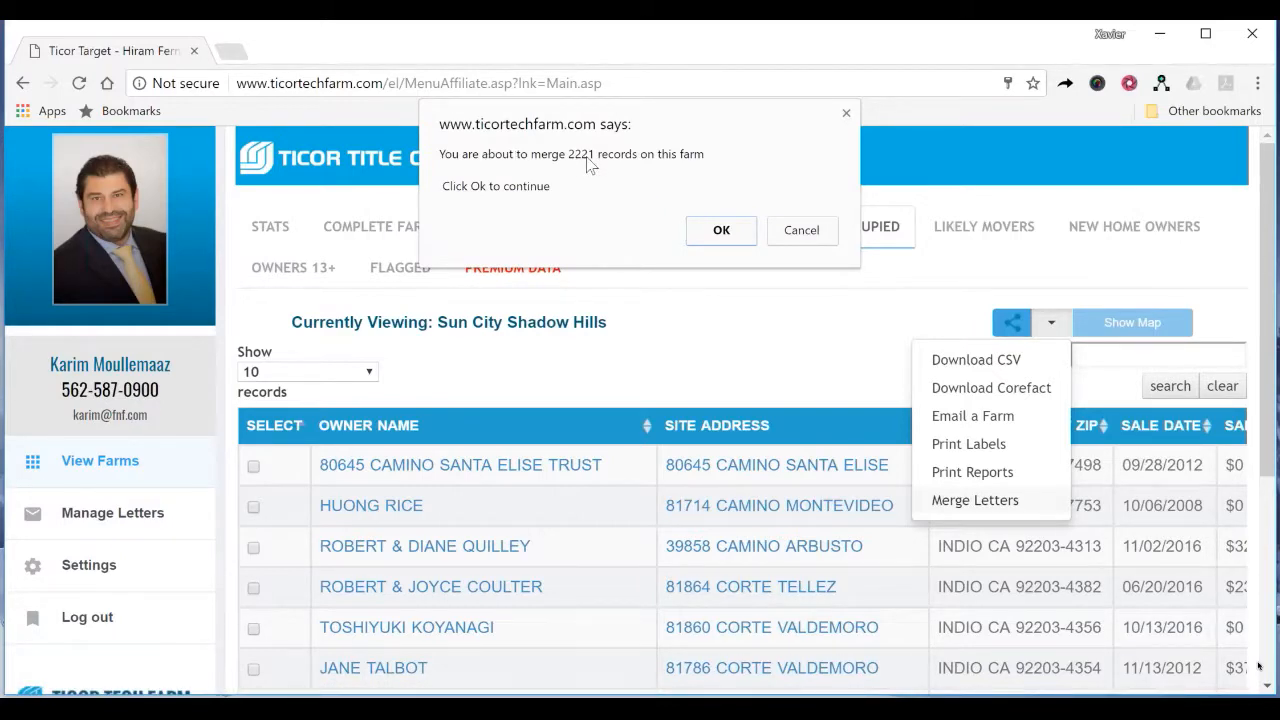
pyautogui.click(720, 232)
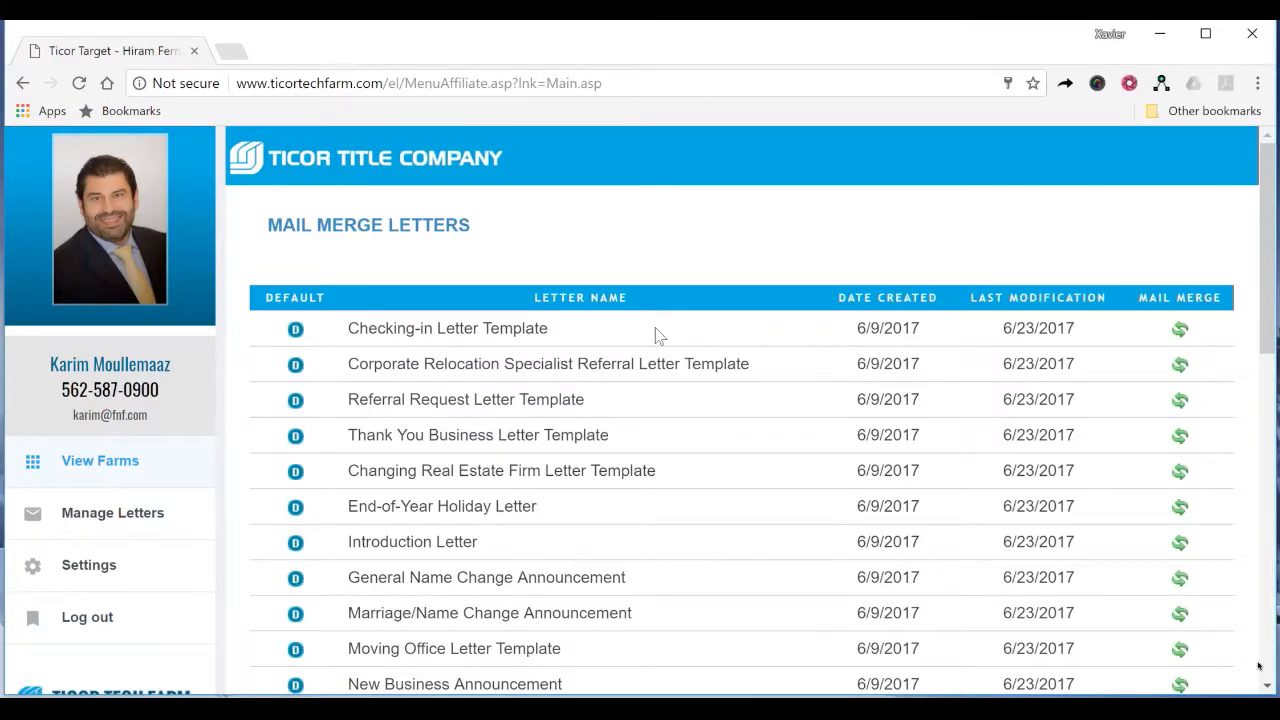
pyautogui.scroll(-1, 658, 335)
pyautogui.moveTo(1180, 228)
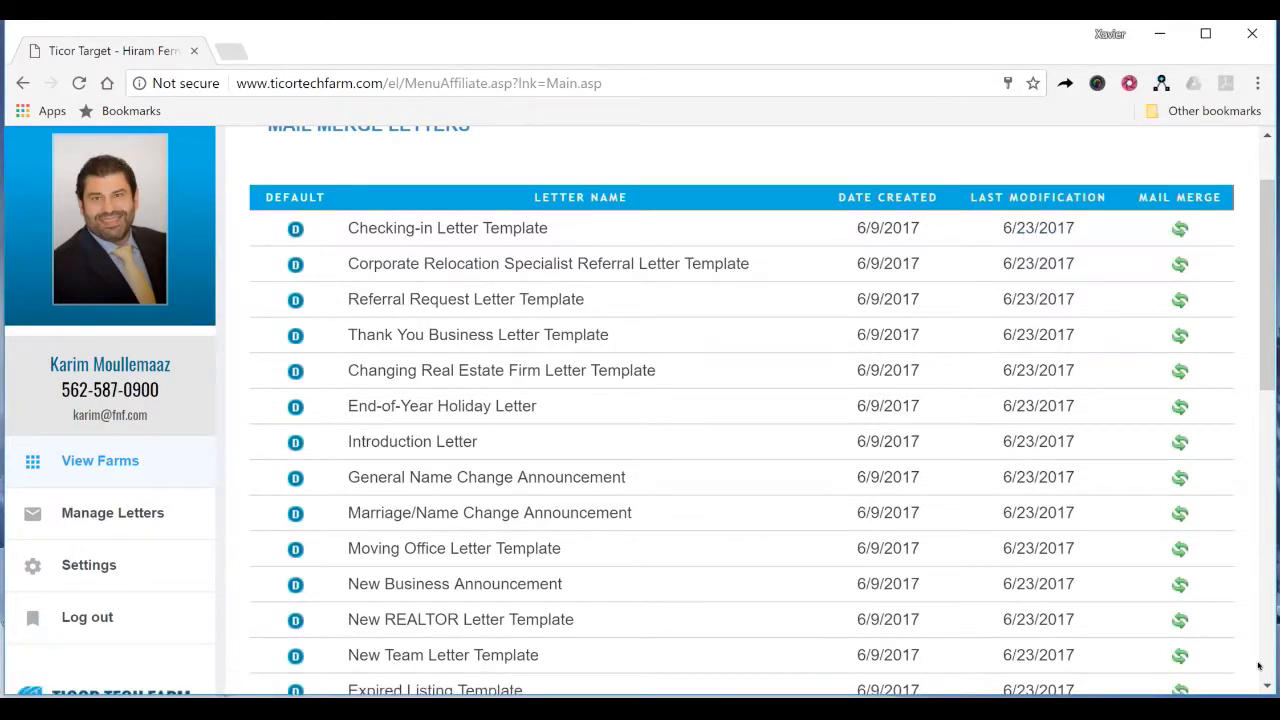
# Step: Switch to Adobe Acrobat Reader and look through the merged letters in Ticor Sample Mail Merge Letter.pdf
pyautogui.click(811, 708)
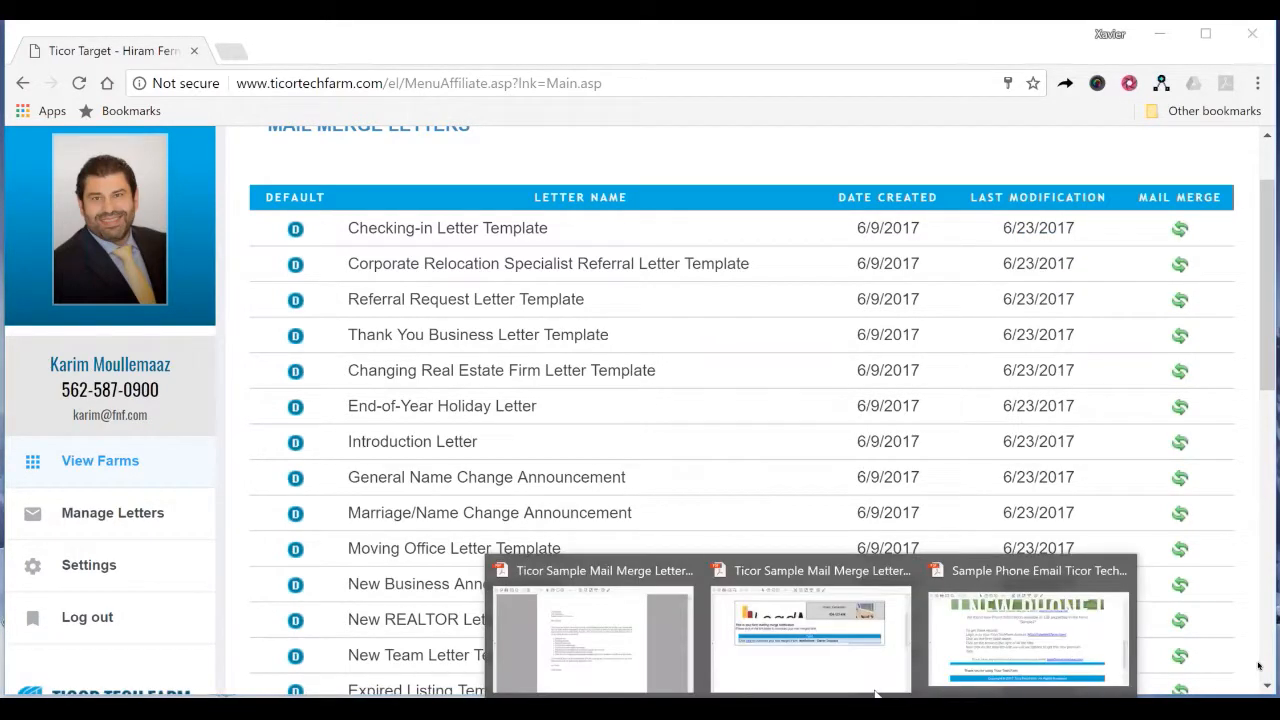
pyautogui.click(617, 670)
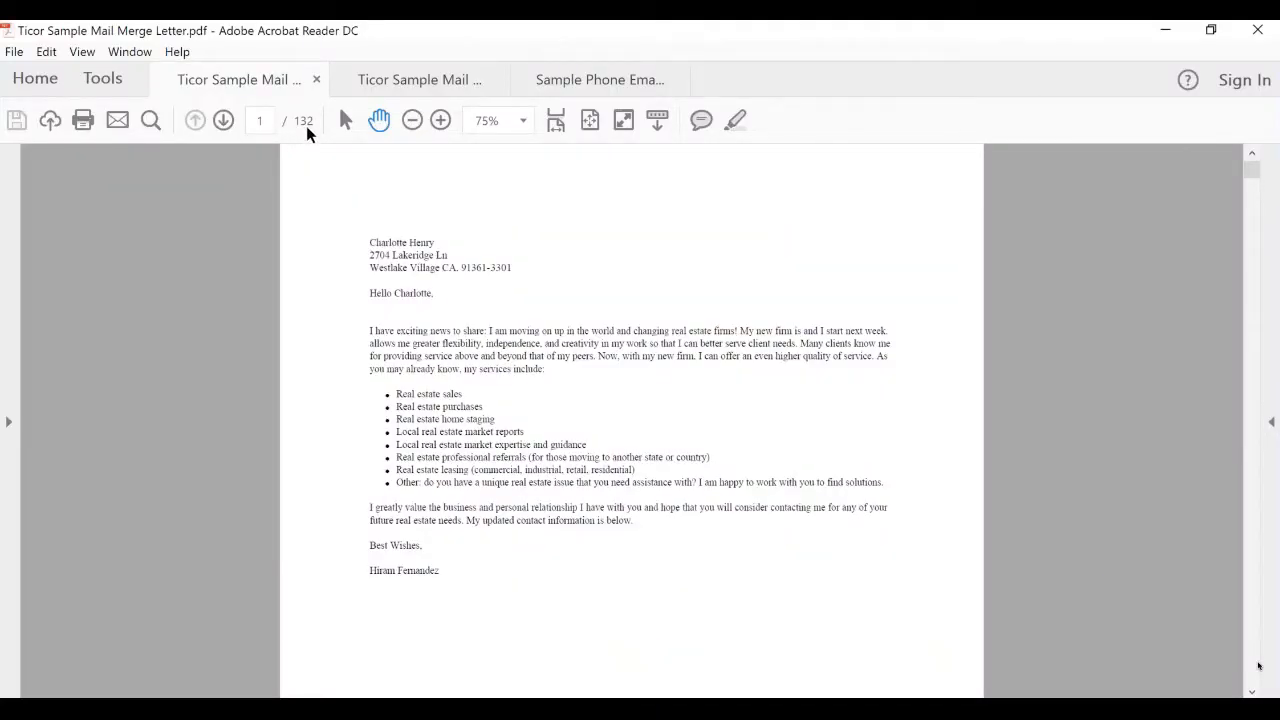
pyautogui.moveTo(1249, 171); pyautogui.dragTo(1255, 189)
pyautogui.scroll(-3, 1124, 340)
pyautogui.scroll(-10, 1122, 342)
pyautogui.scroll(-10, 1115, 380)
pyautogui.scroll(-5, 1111, 381)
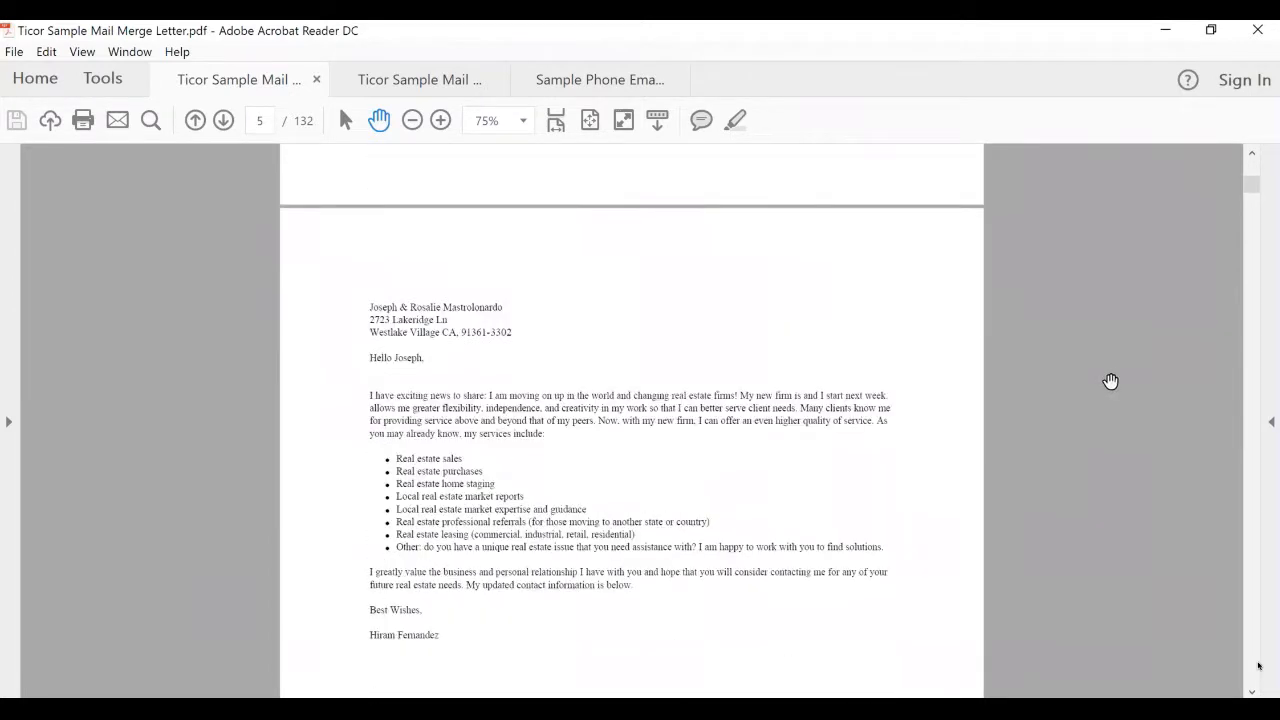
pyautogui.click(1166, 36)
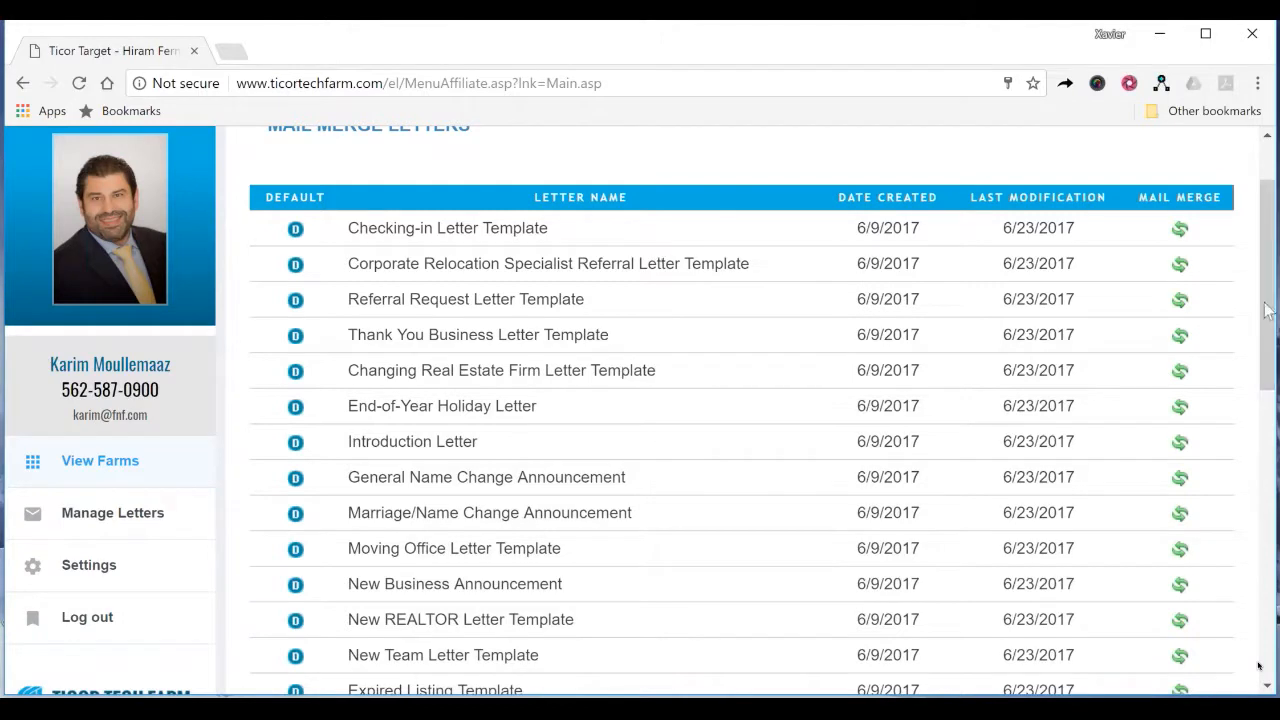
# Step: Return to the farm list and view the previous output of the Sun City Shadow Hills farm
pyautogui.scroll(1, 1262, 285)
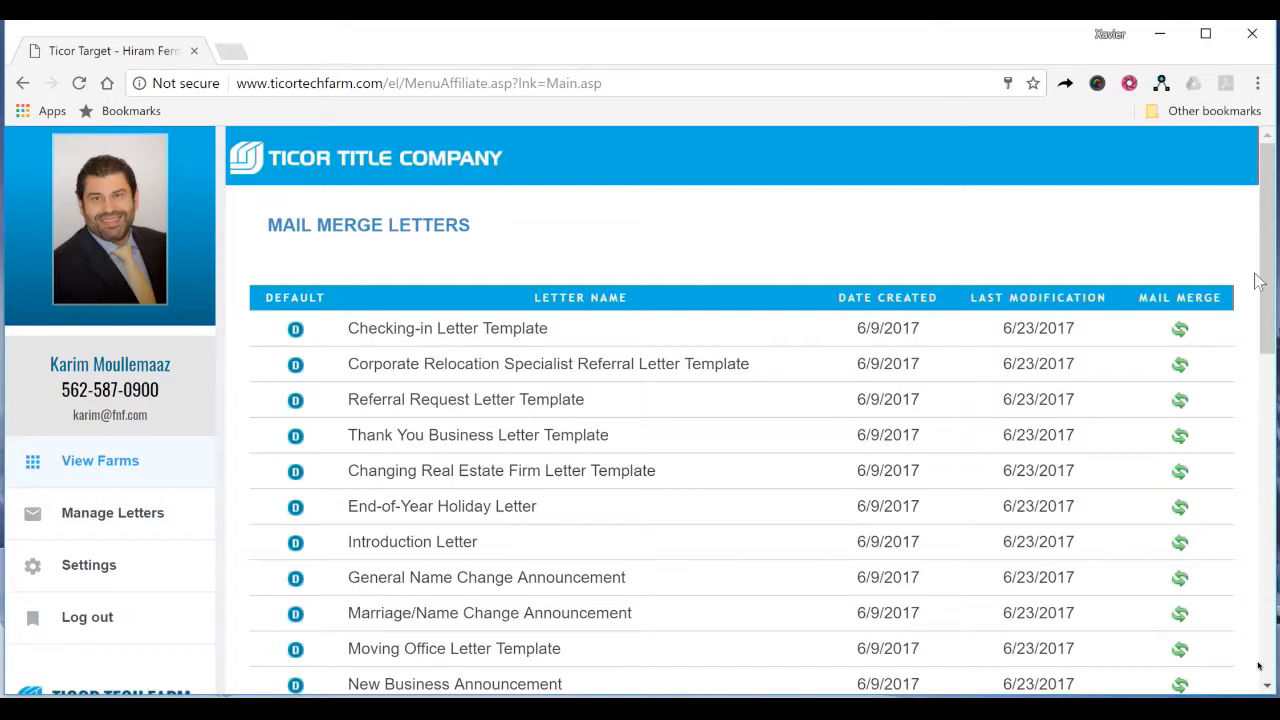
pyautogui.click(119, 472)
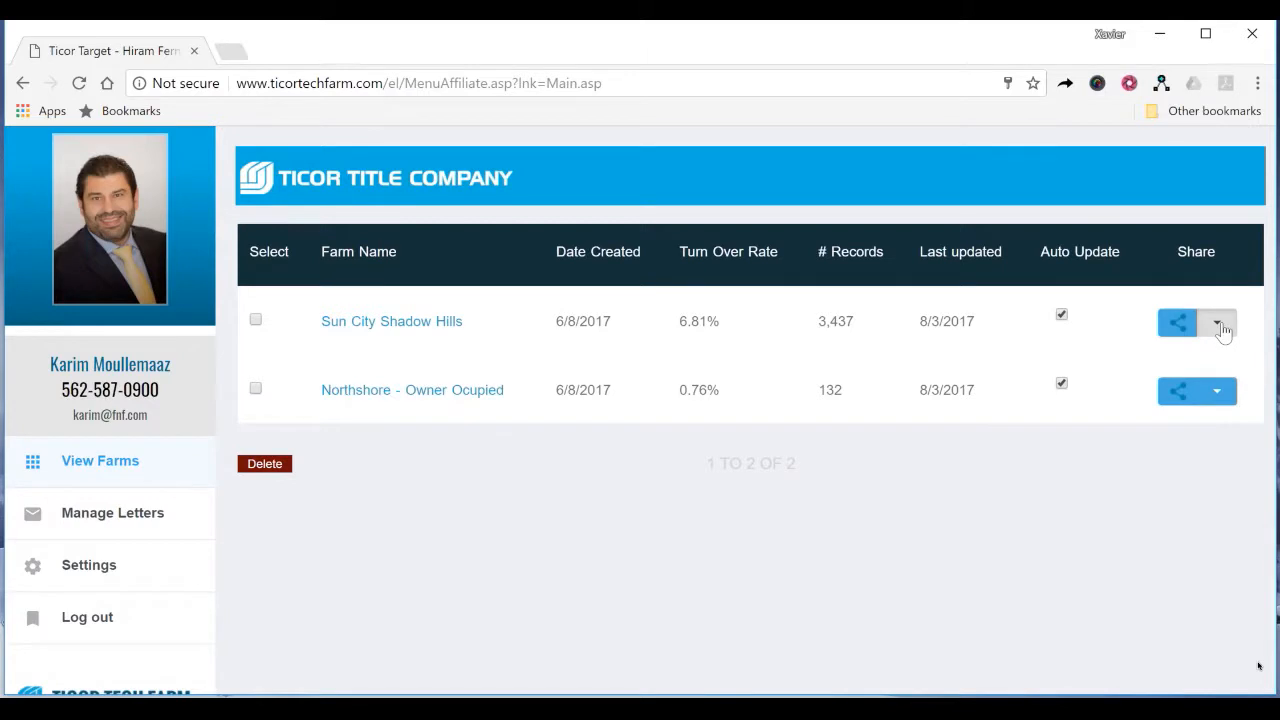
pyautogui.click(1218, 325)
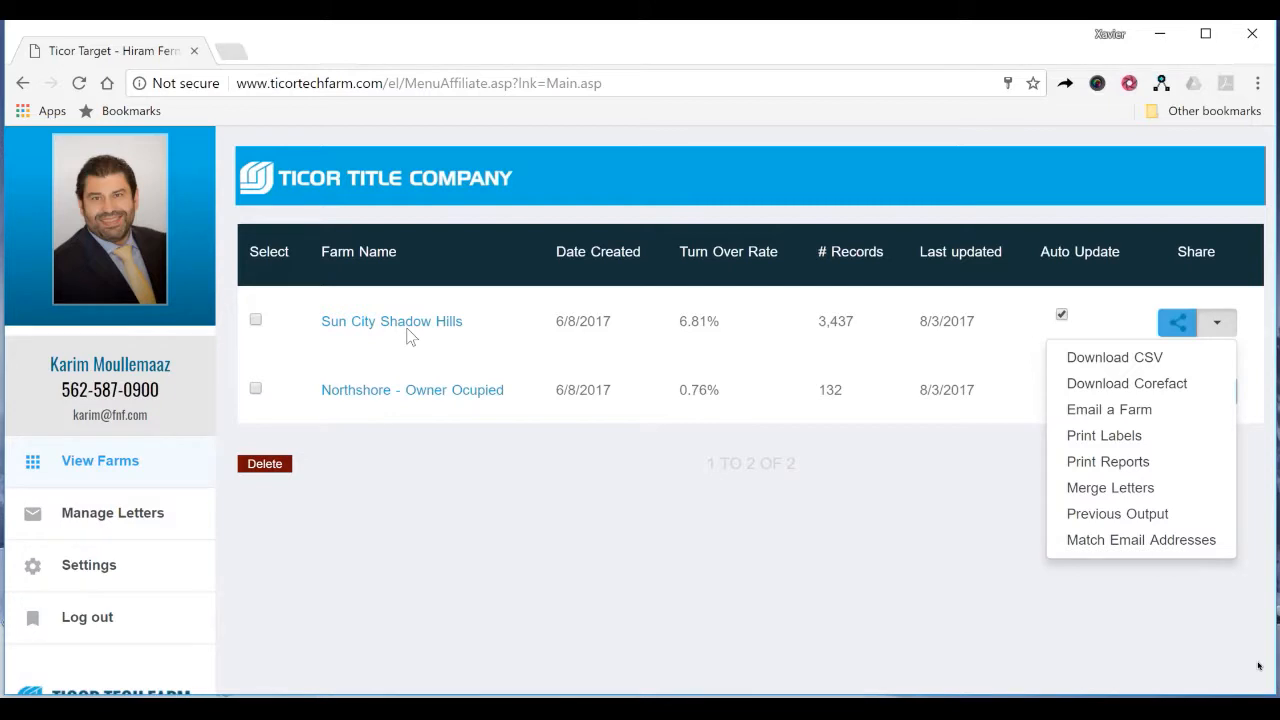
pyautogui.click(1097, 513)
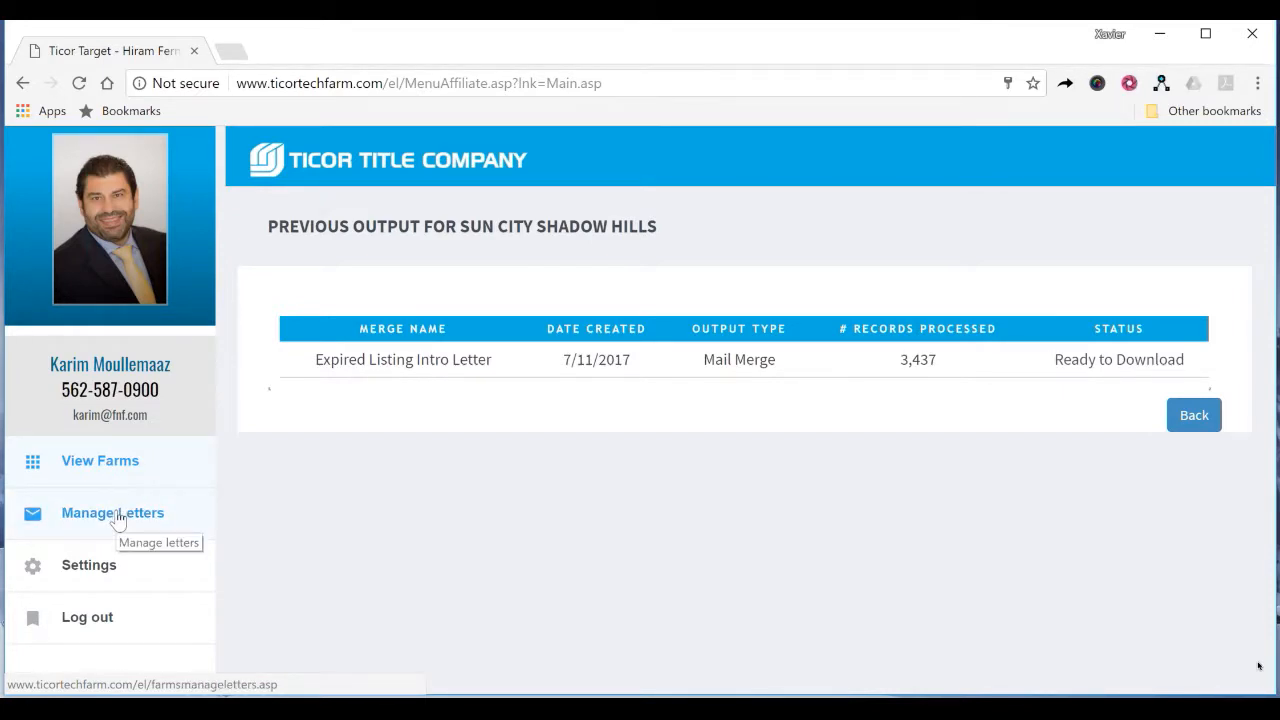
# Step: Open the Northshore - Owner Ocupied farm and view its sharing options, including Merge Letters
pyautogui.click(108, 464)
pyautogui.click(434, 389)
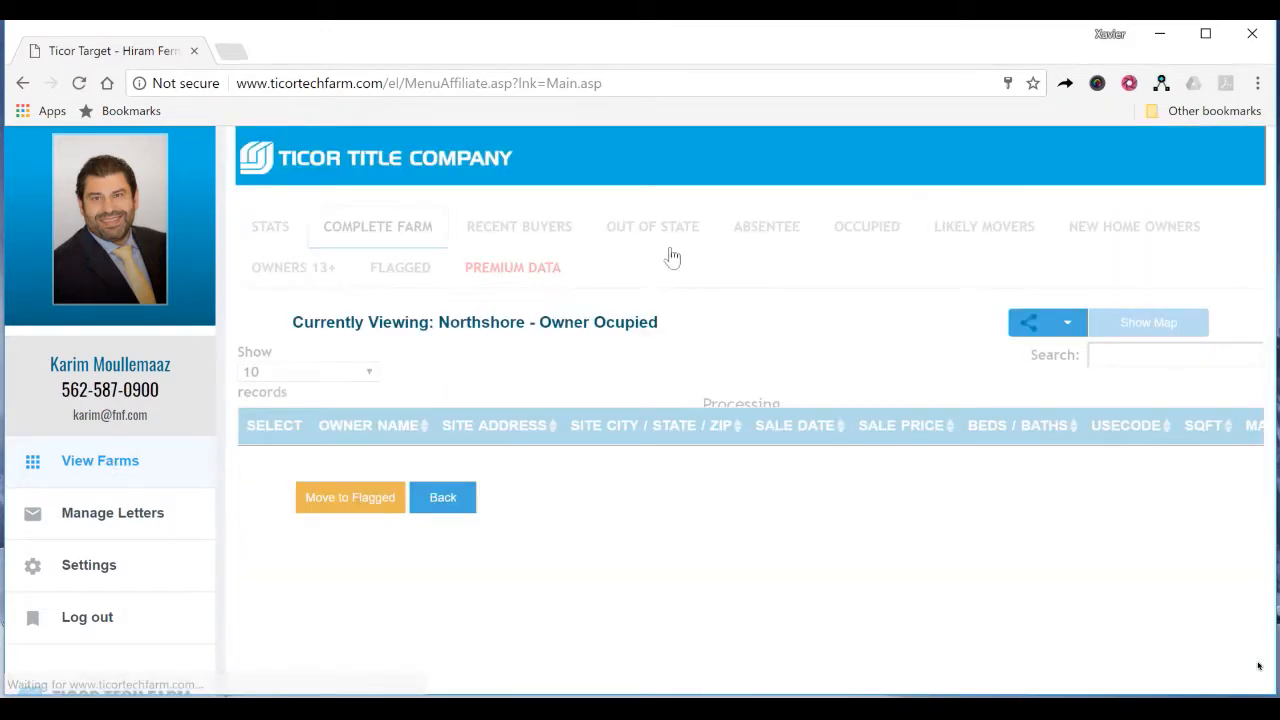
pyautogui.click(1051, 322)
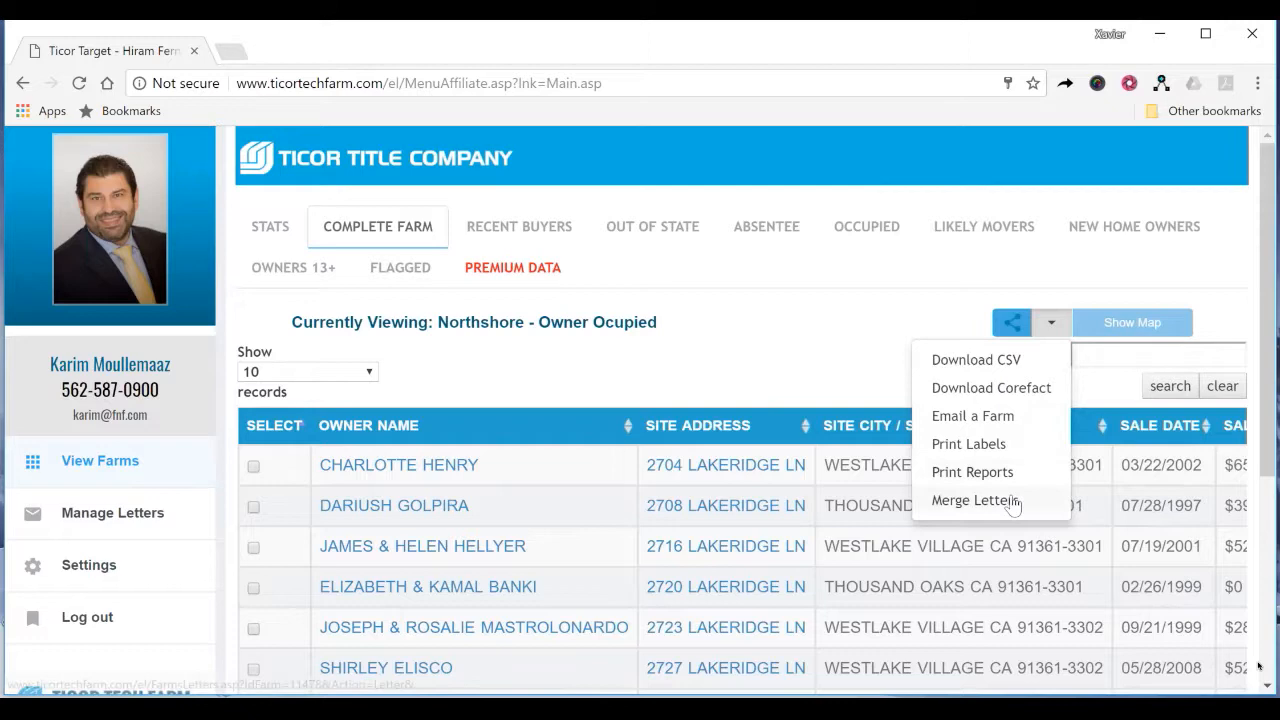
pyautogui.click(811, 327)
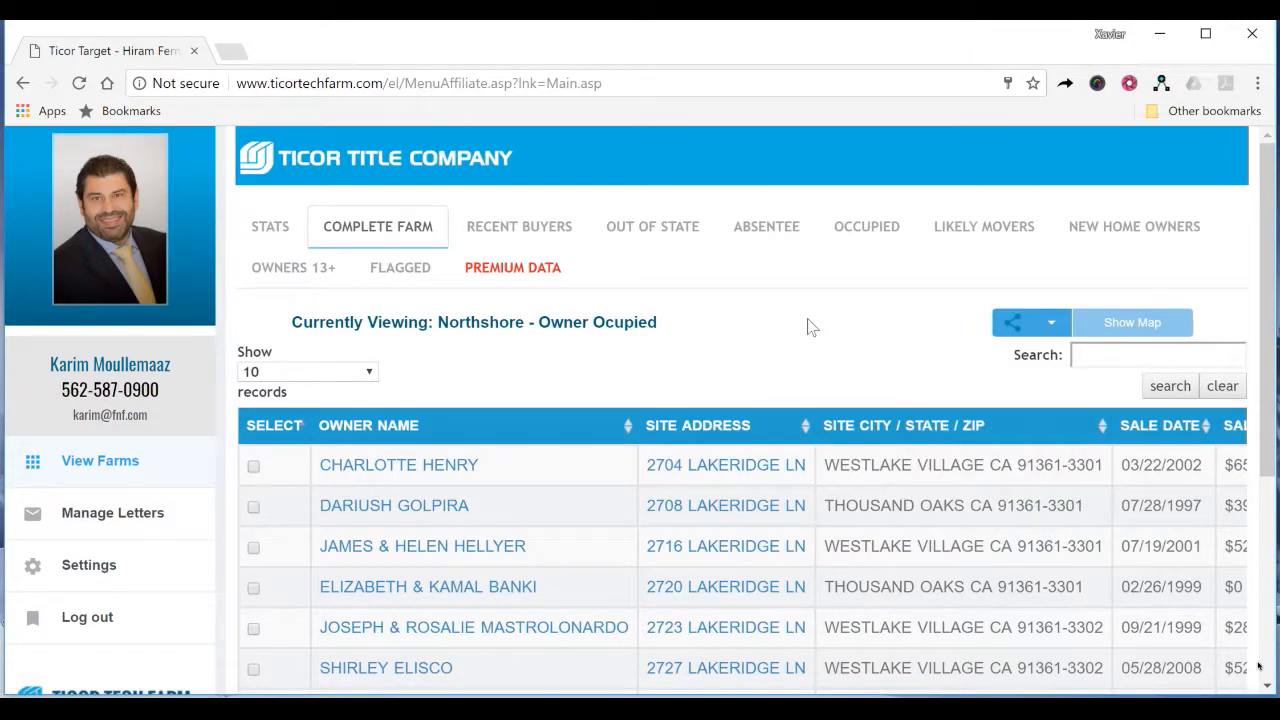
# Step: Browse the managed mail merge letters and open one from further down the list for editing
pyautogui.click(106, 530)
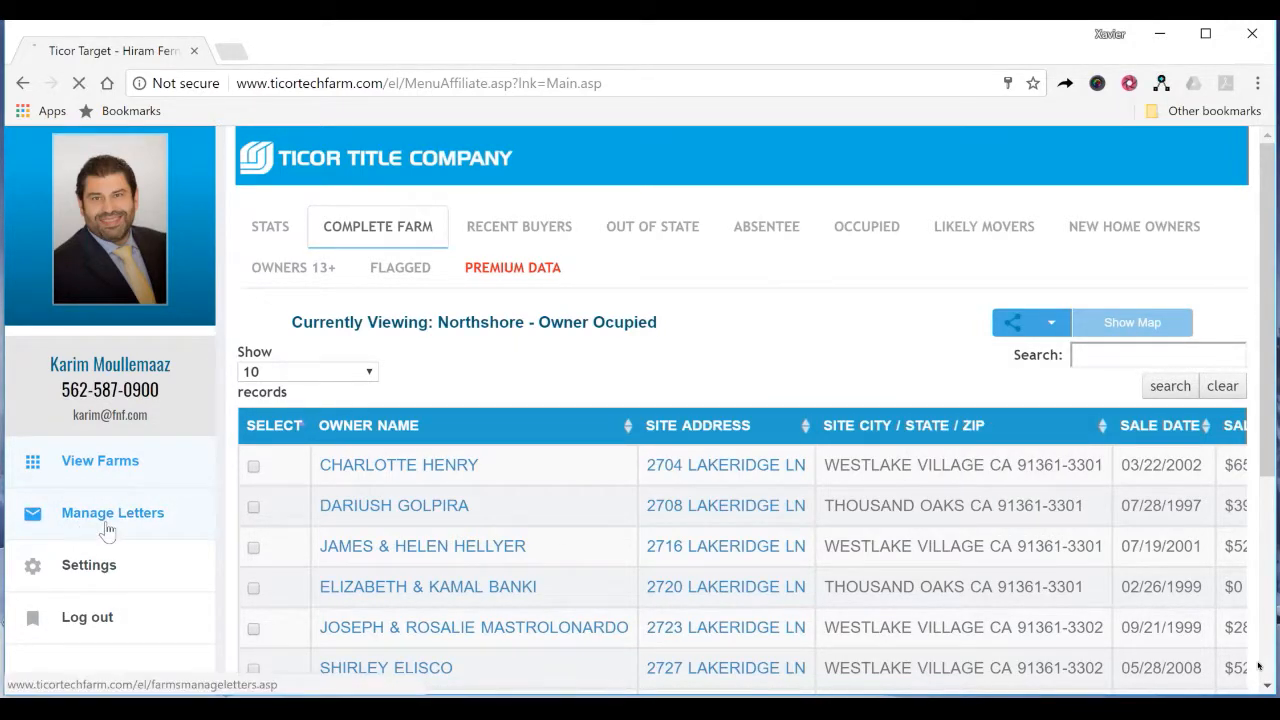
pyautogui.scroll(-3, 617, 450)
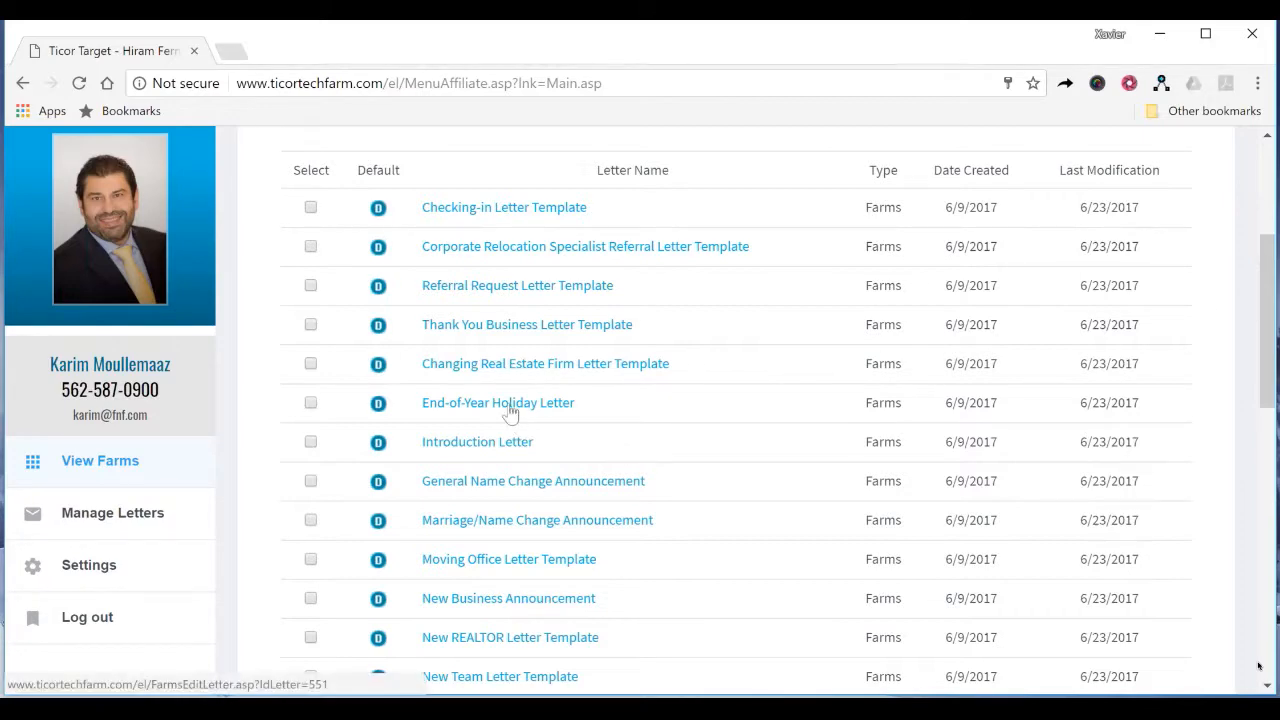
pyautogui.scroll(3, 545, 403)
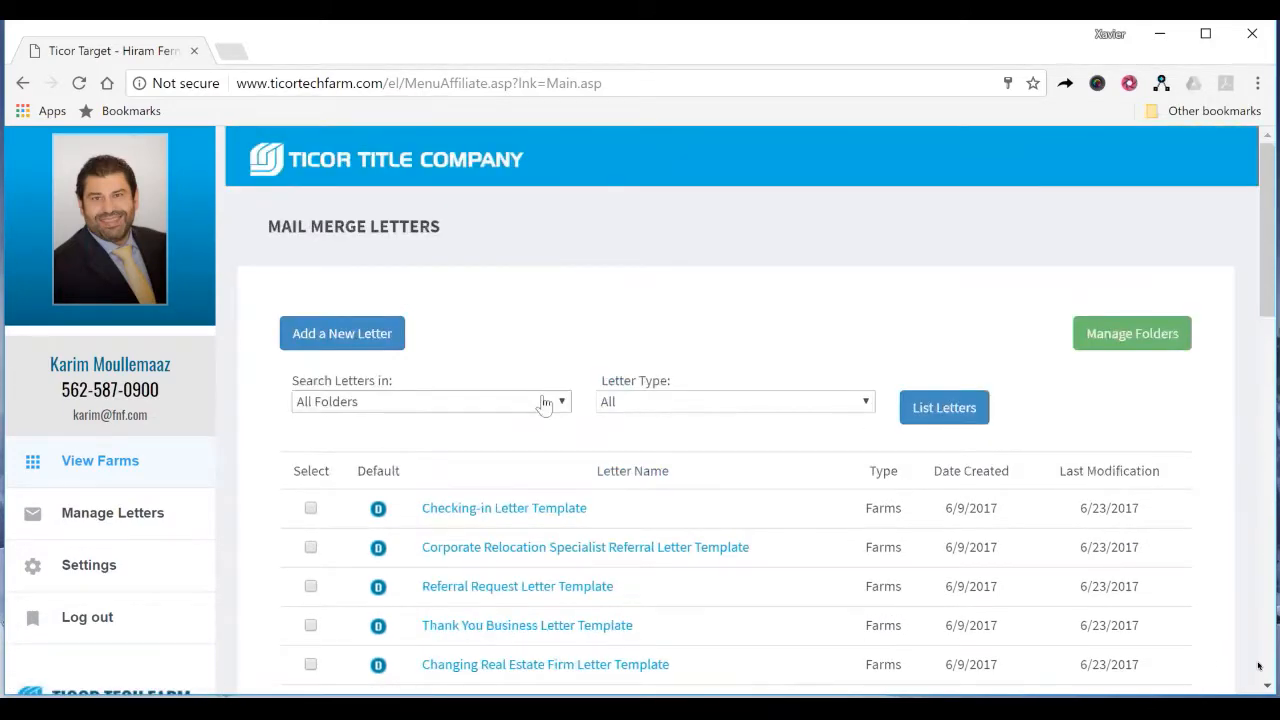
pyautogui.scroll(-7, 545, 403)
pyautogui.scroll(-1, 541, 405)
pyautogui.click(541, 449)
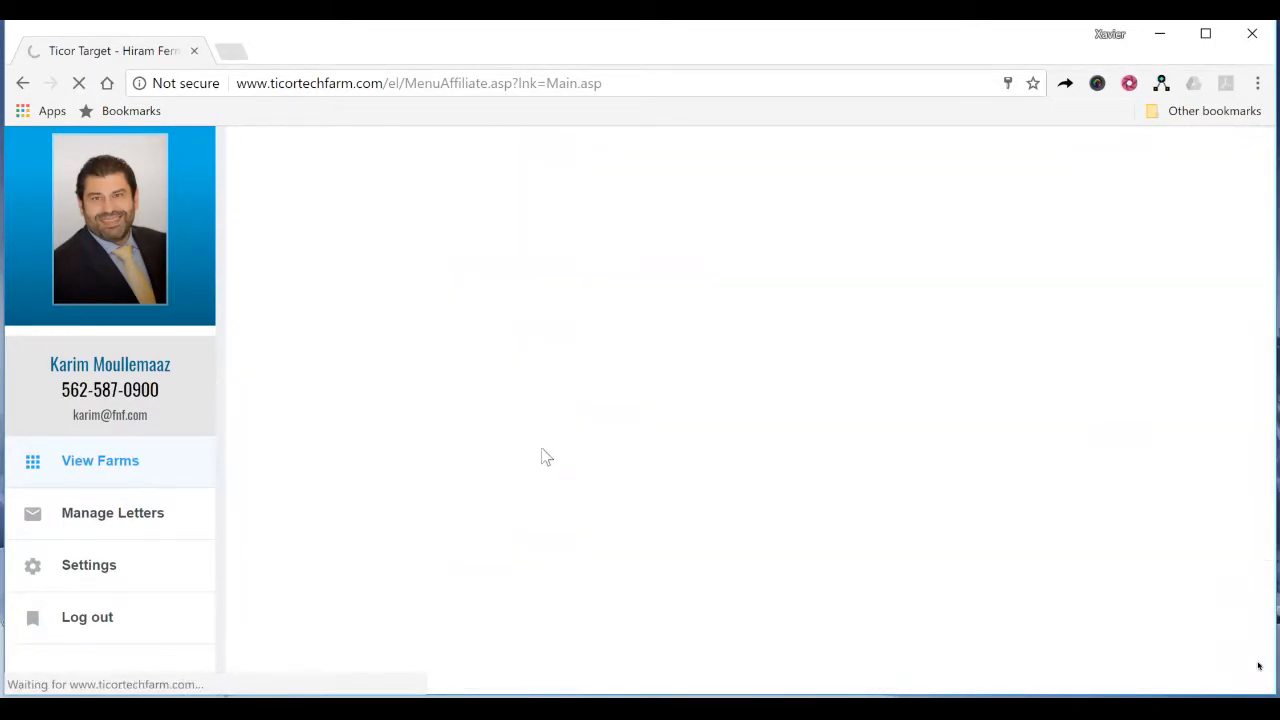
# Step: Review the Pre-Foreclosure Home Prospecting Letter Template in the full-size editor, adding a blank line above its text, and restore the normal editor size
pyautogui.scroll(-2, 657, 443)
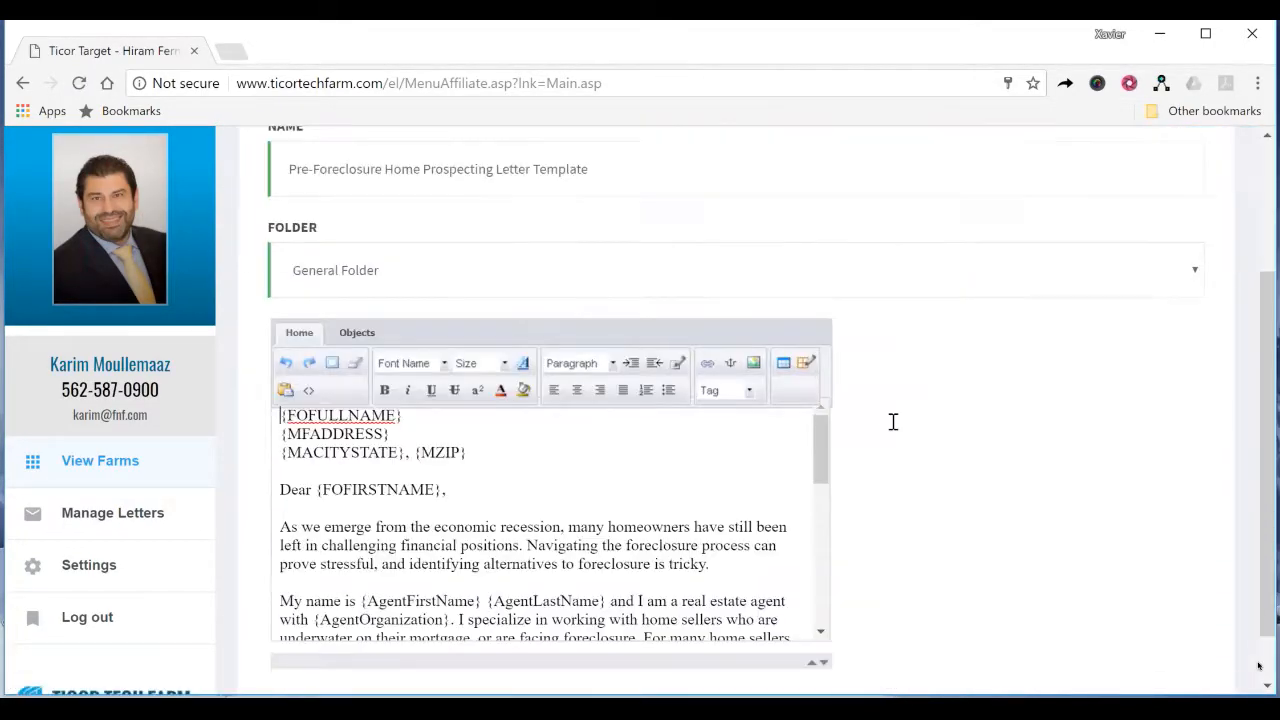
pyautogui.click(333, 364)
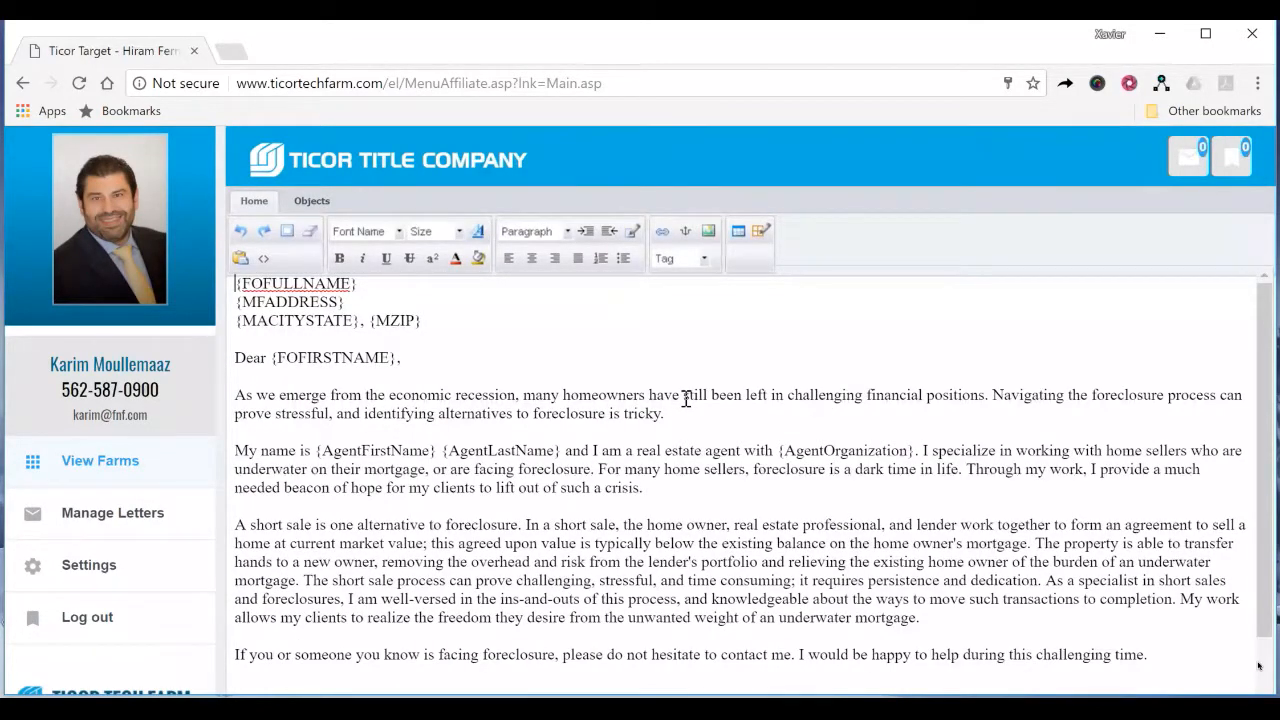
pyautogui.press('Return')
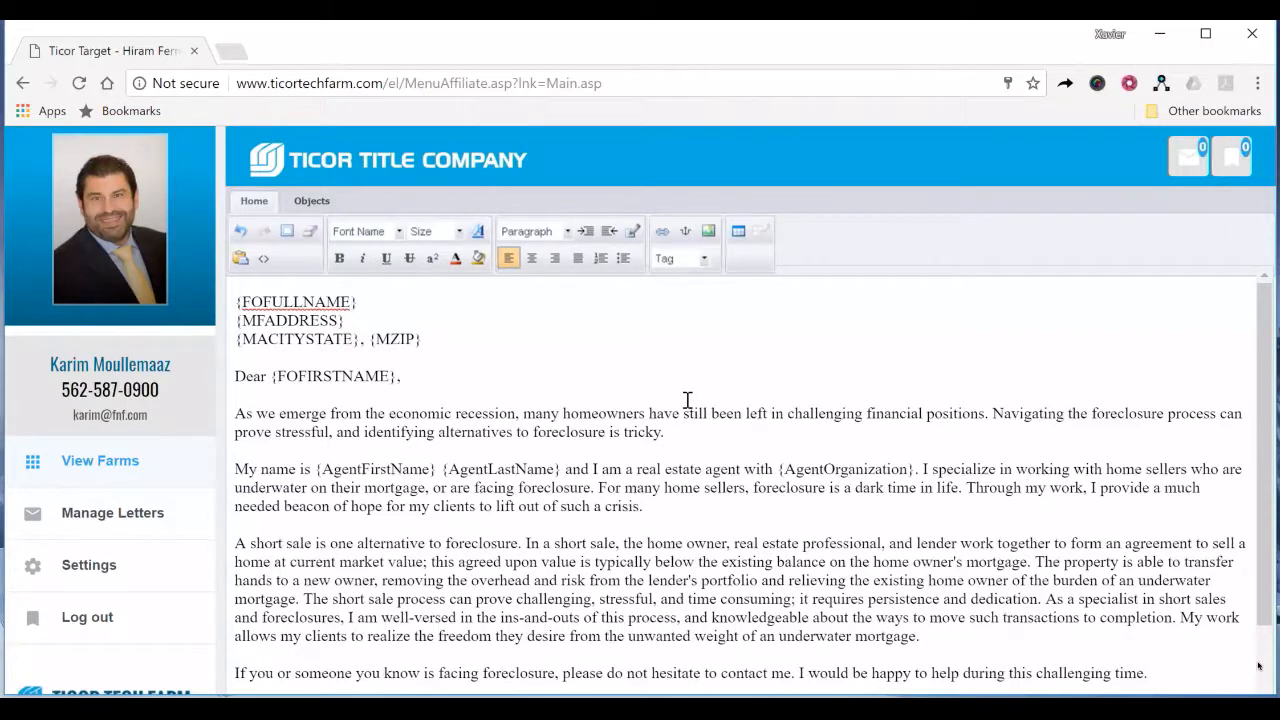
pyautogui.scroll(-1, 690, 402)
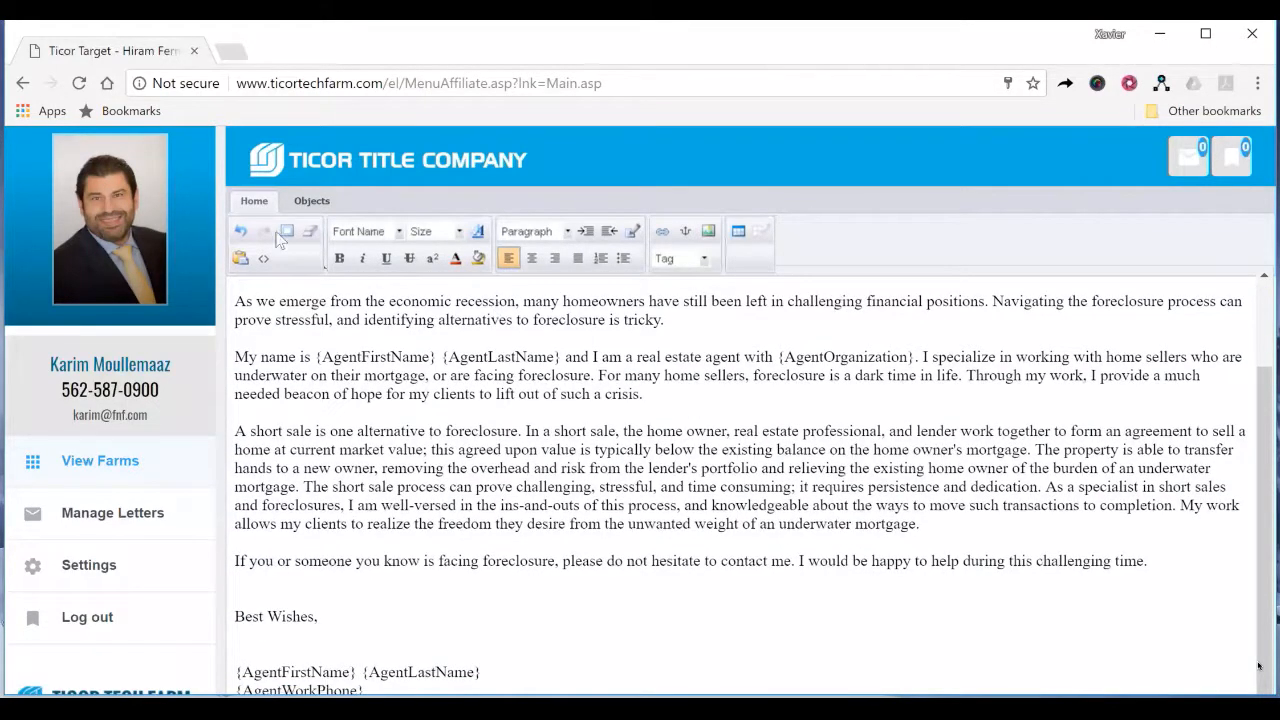
pyautogui.click(287, 233)
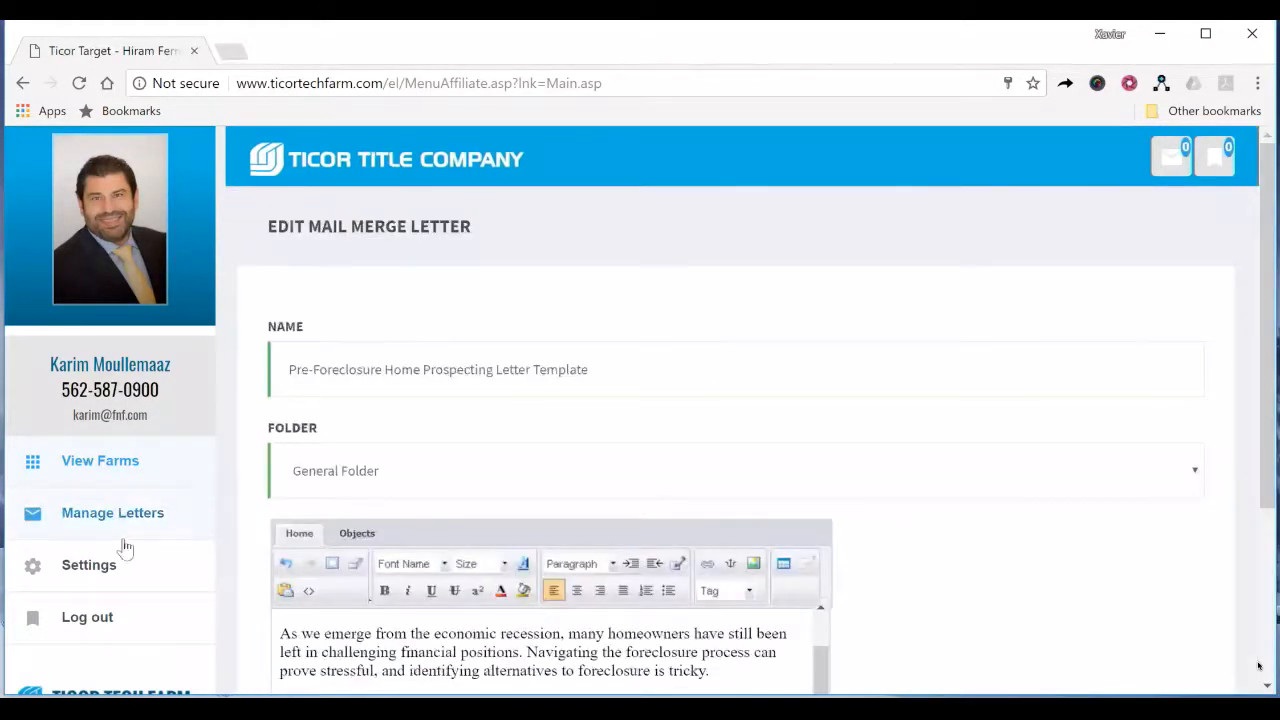
# Step: Return to the managed mail merge letters and look through the available letter templates
pyautogui.click(126, 518)
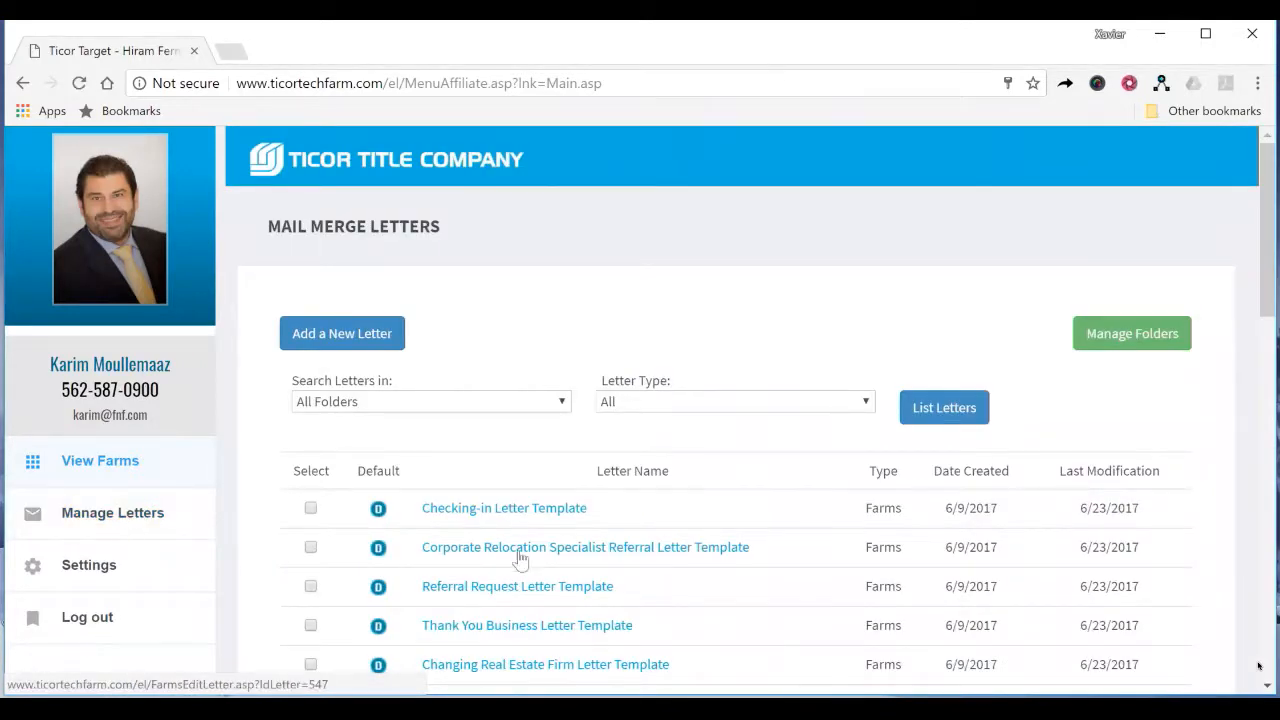
pyautogui.scroll(-2, 757, 540)
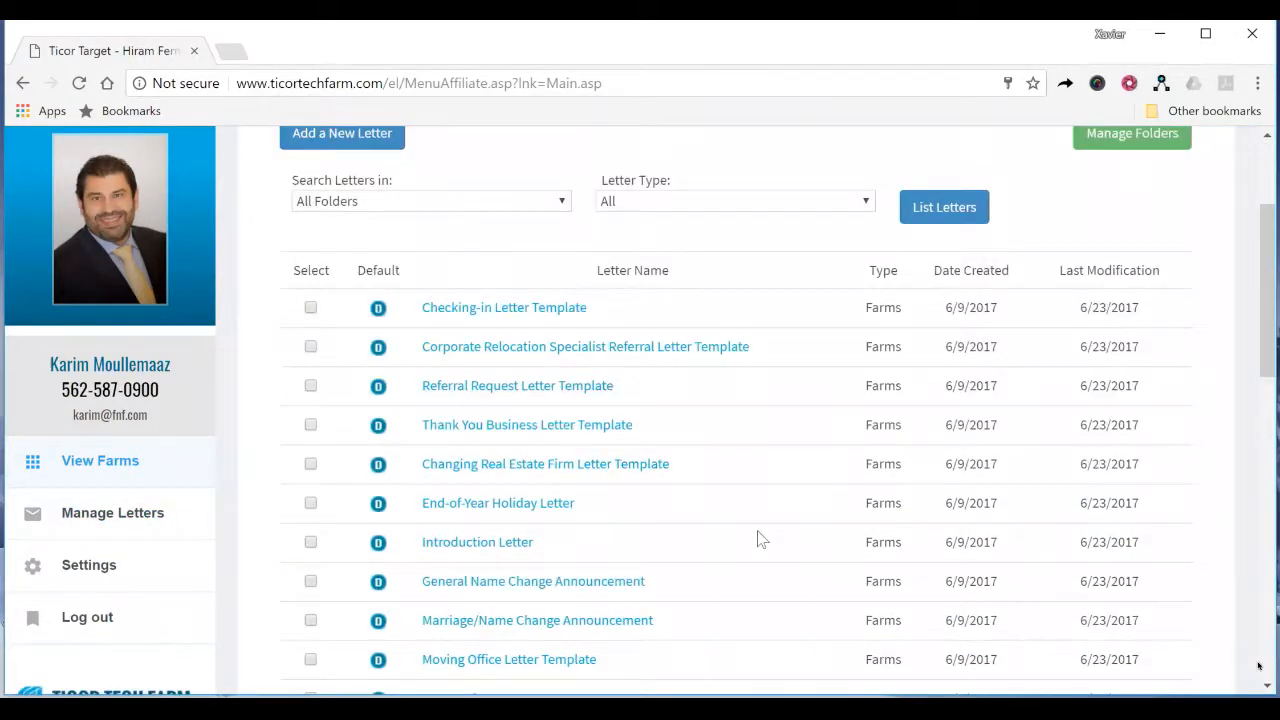
pyautogui.scroll(-1, 757, 540)
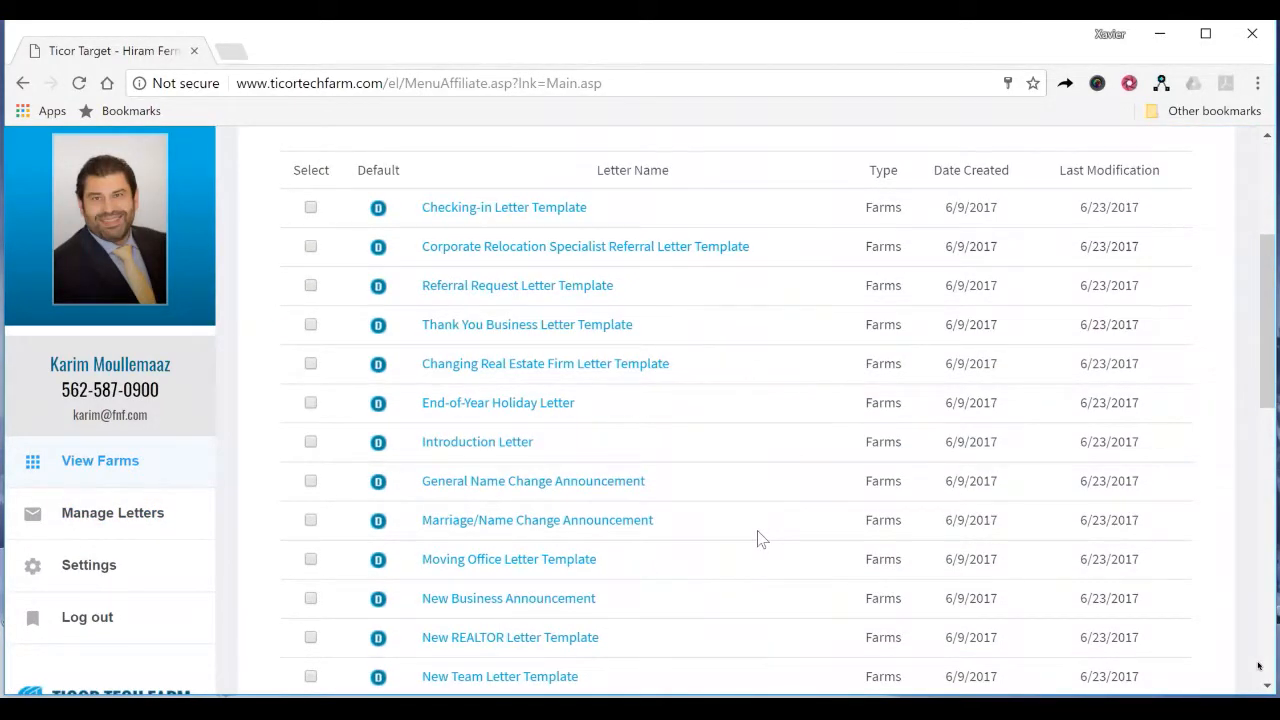
pyautogui.scroll(2, 757, 540)
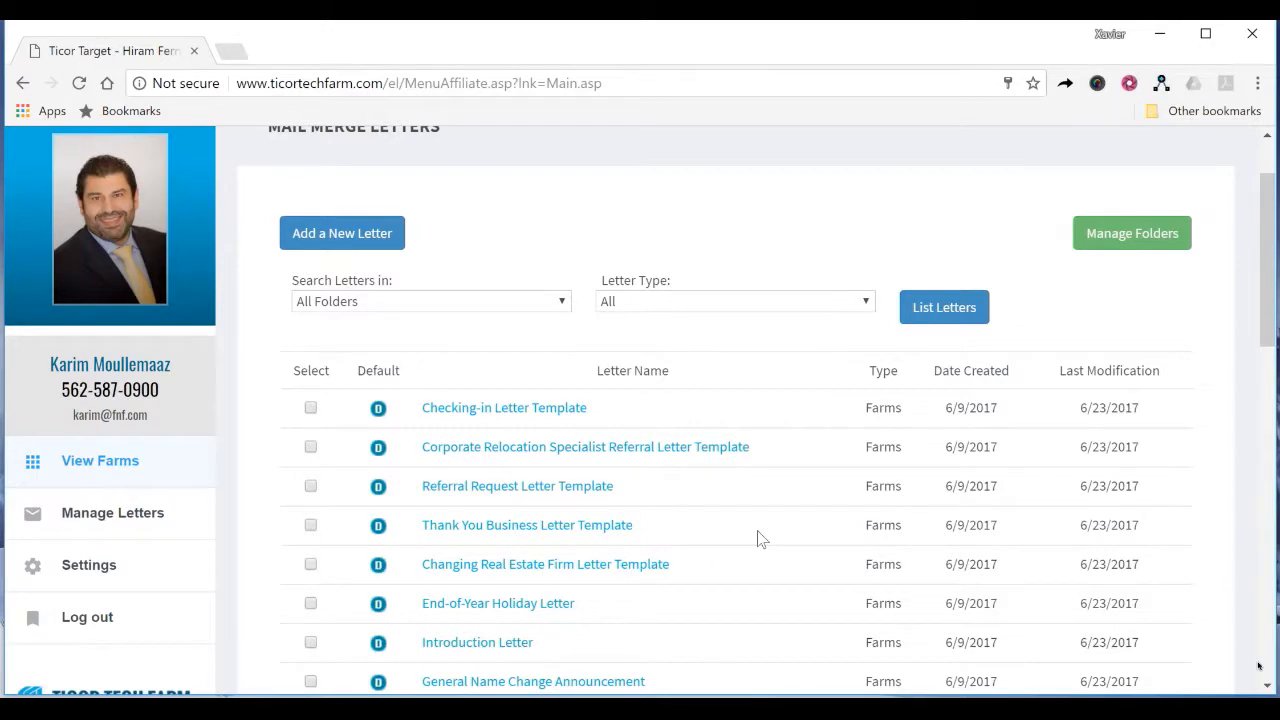
# Step: View the folders available for searching letters, keeping All Folders, and open the form for adding a new mail merge letter
pyautogui.click(521, 304)
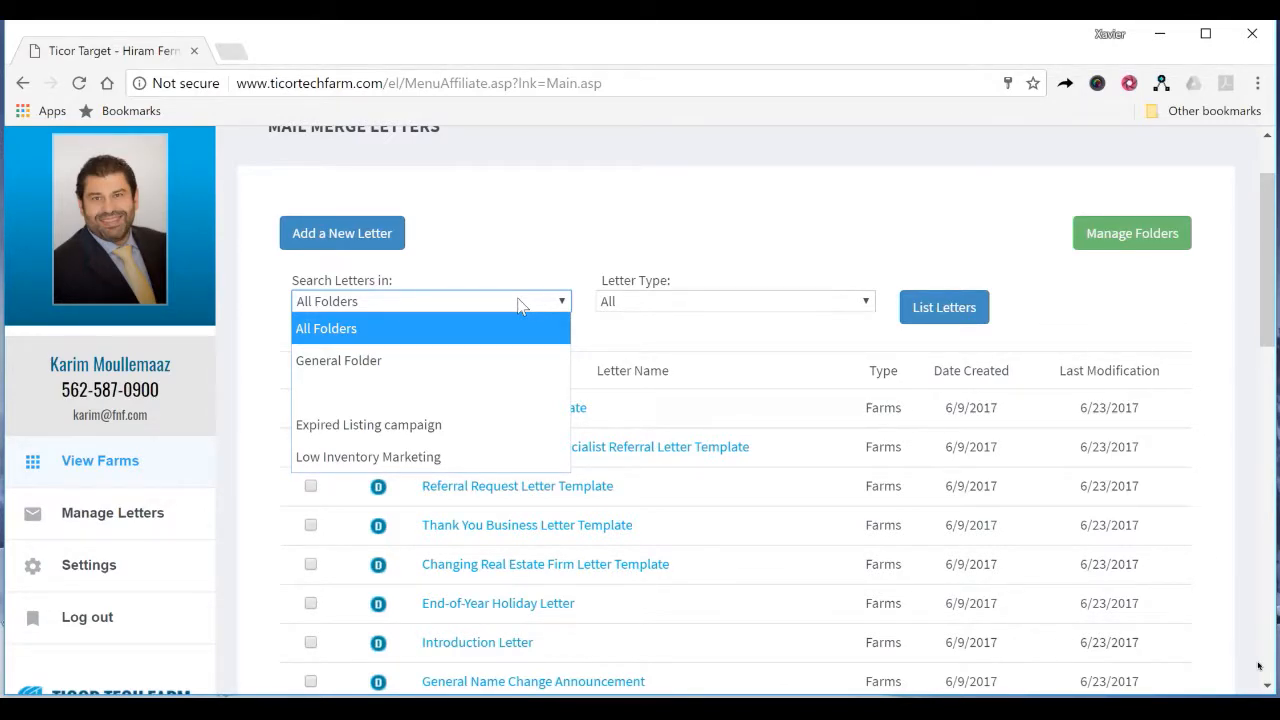
pyautogui.click(541, 258)
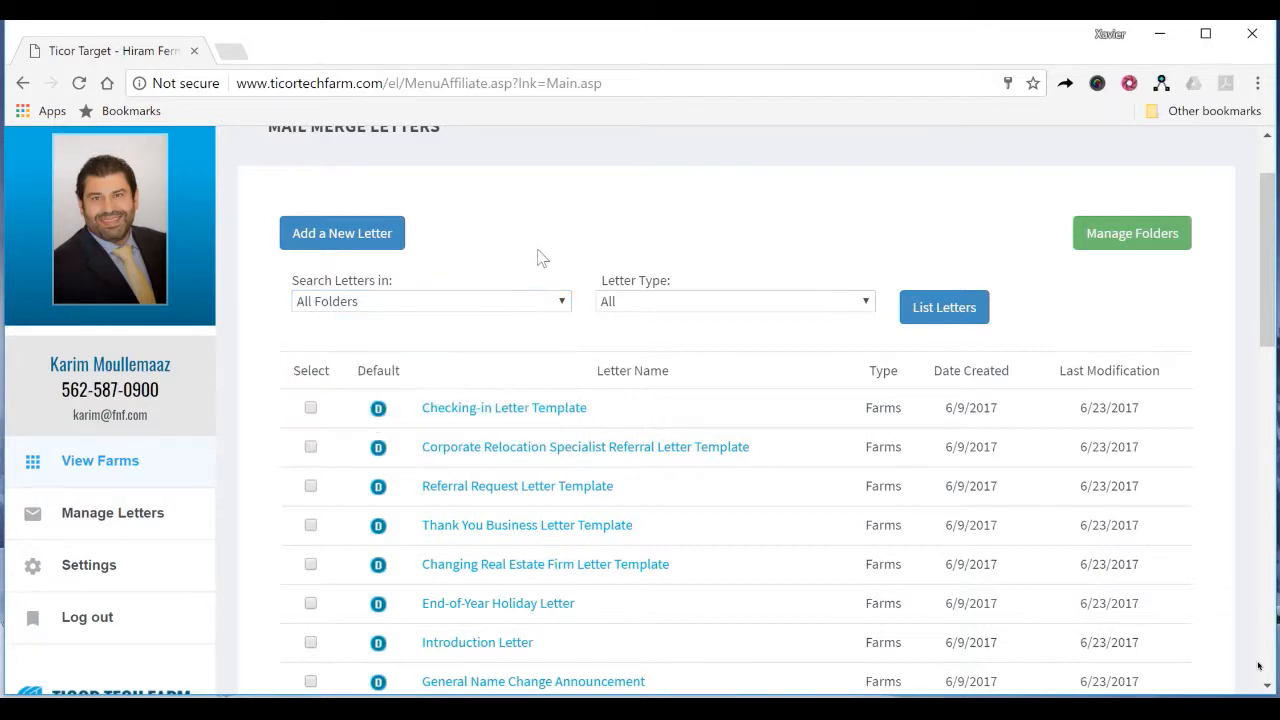
pyautogui.click(366, 238)
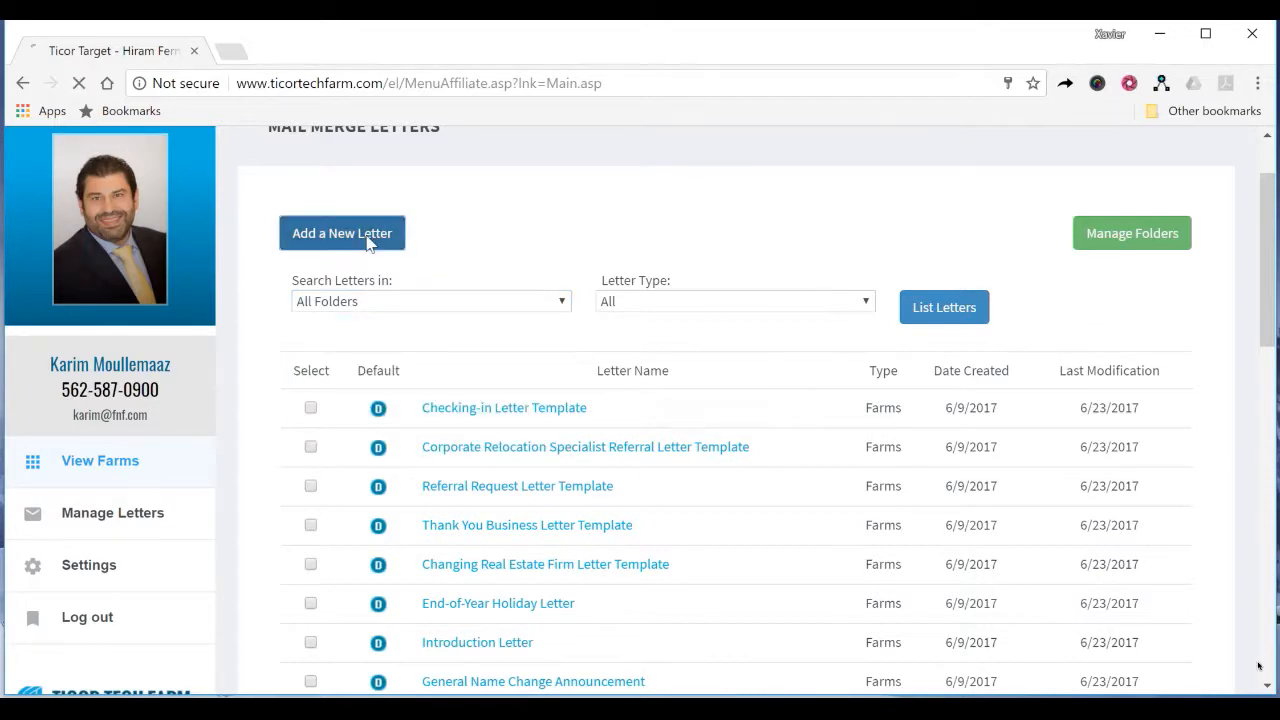
pyautogui.scroll(-2, 1022, 447)
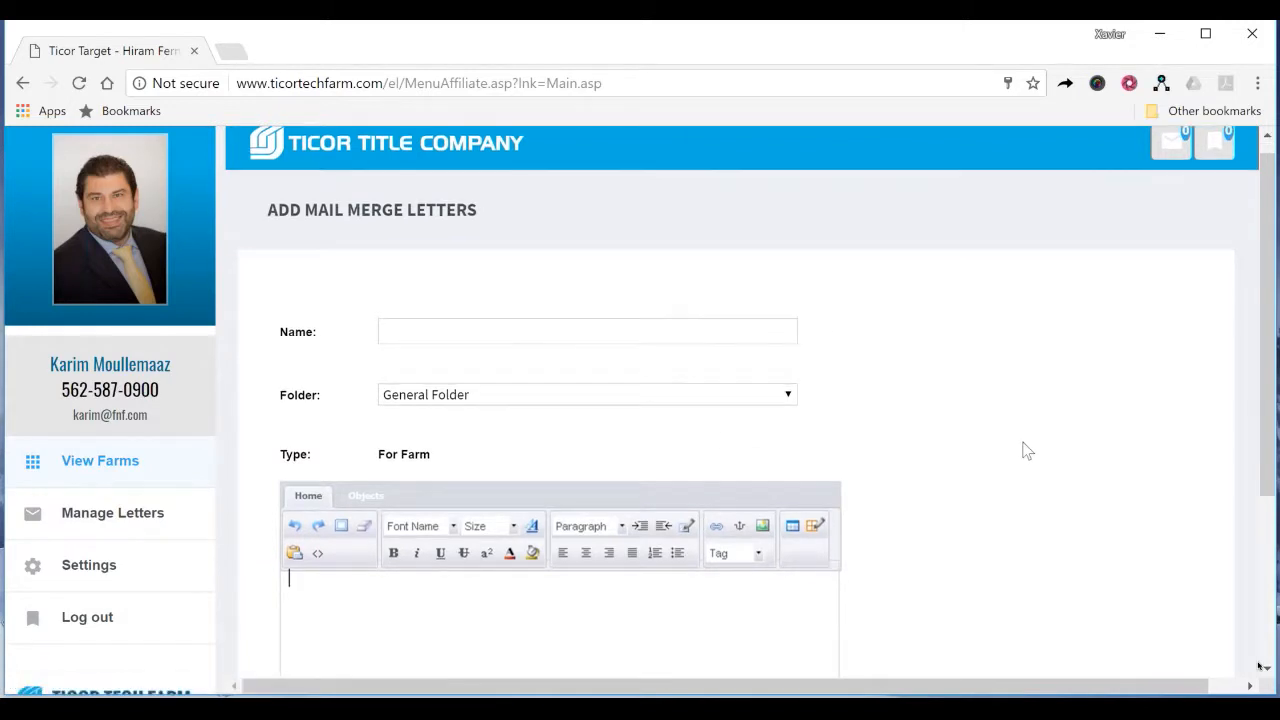